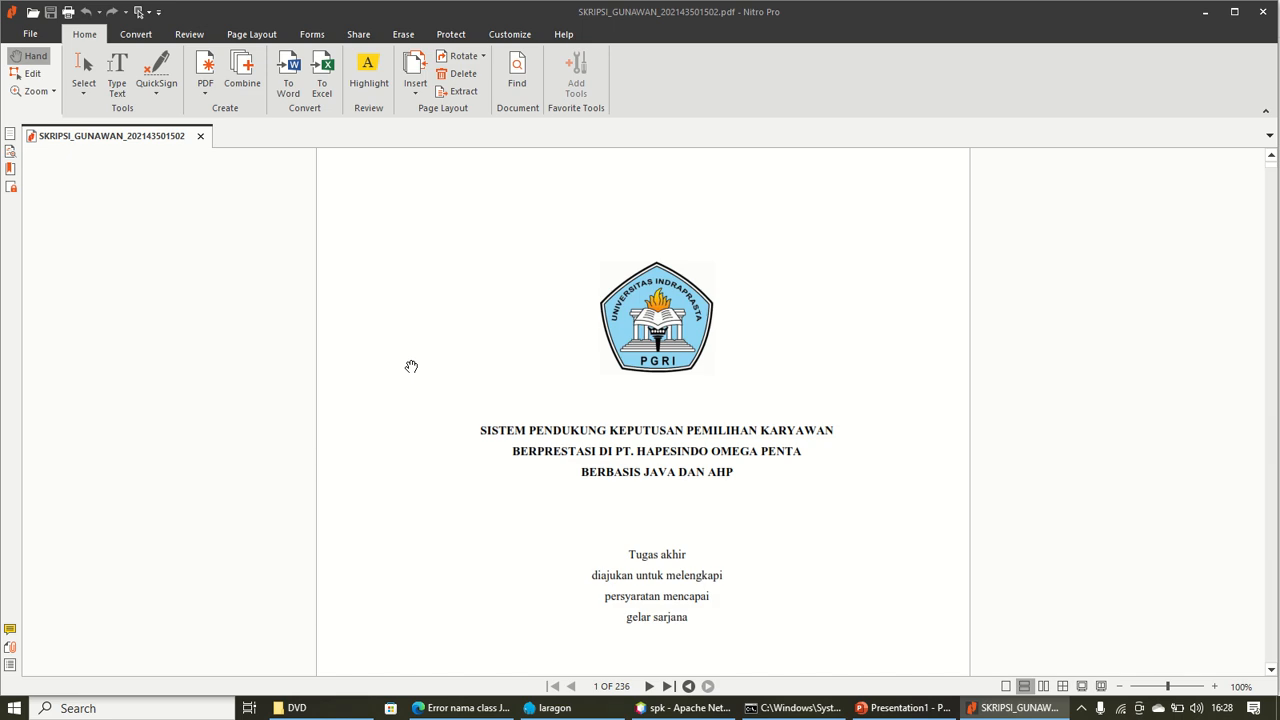
Read down the thesis cover page in Nitro Pro, then bring the spk project in NetBeans forward
scroll(732, 462, down, 3)
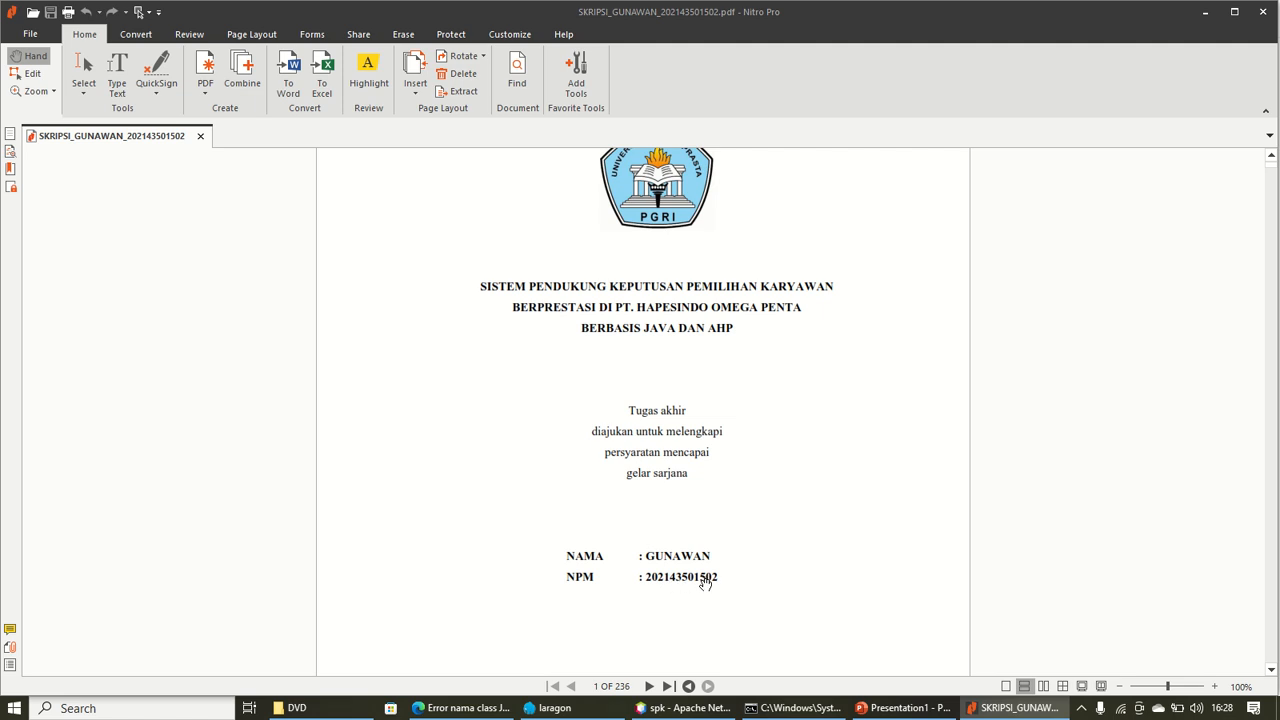
scroll(737, 583, down, 3)
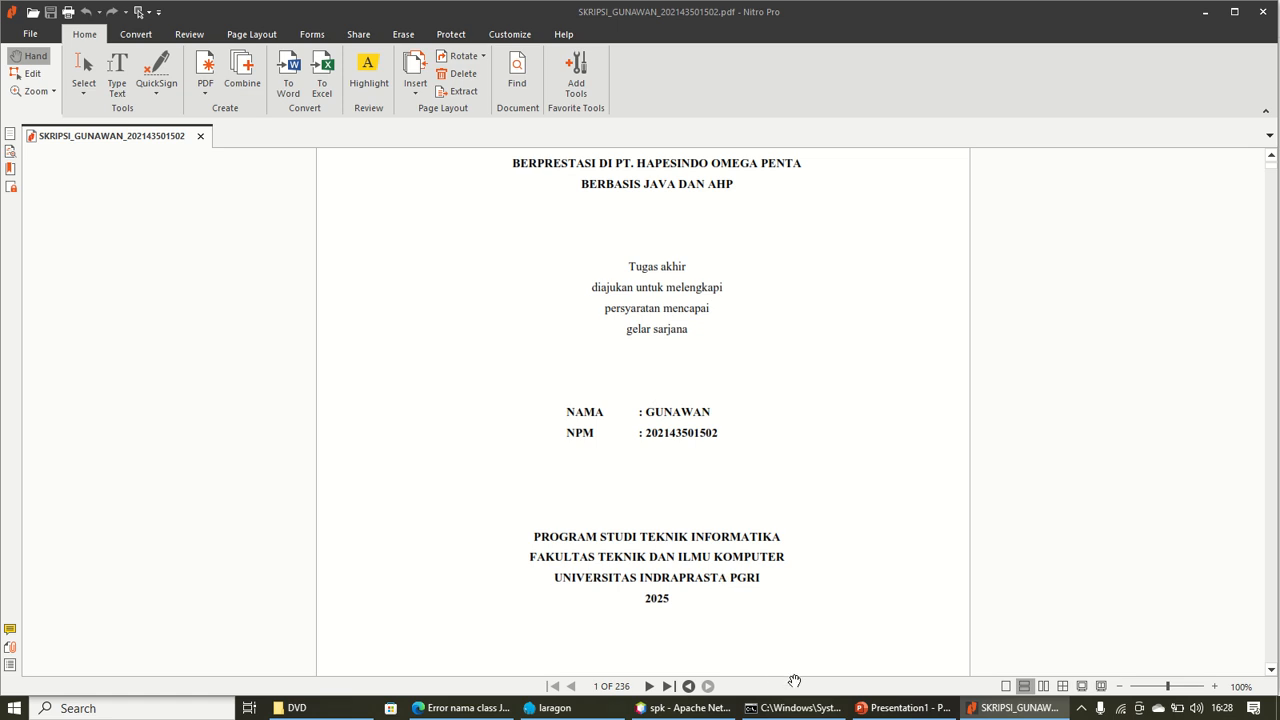
click(716, 711)
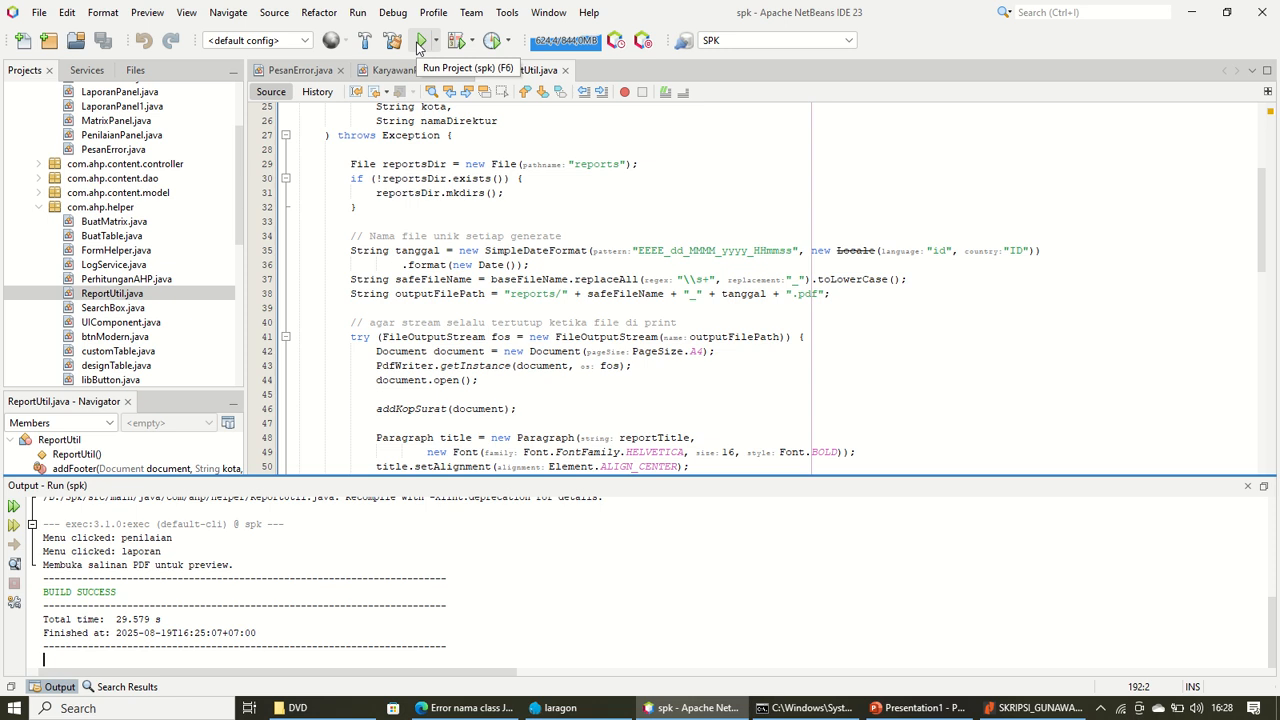
Run the spk project from the NetBeans toolbar to launch the appraisal app
click(420, 42)
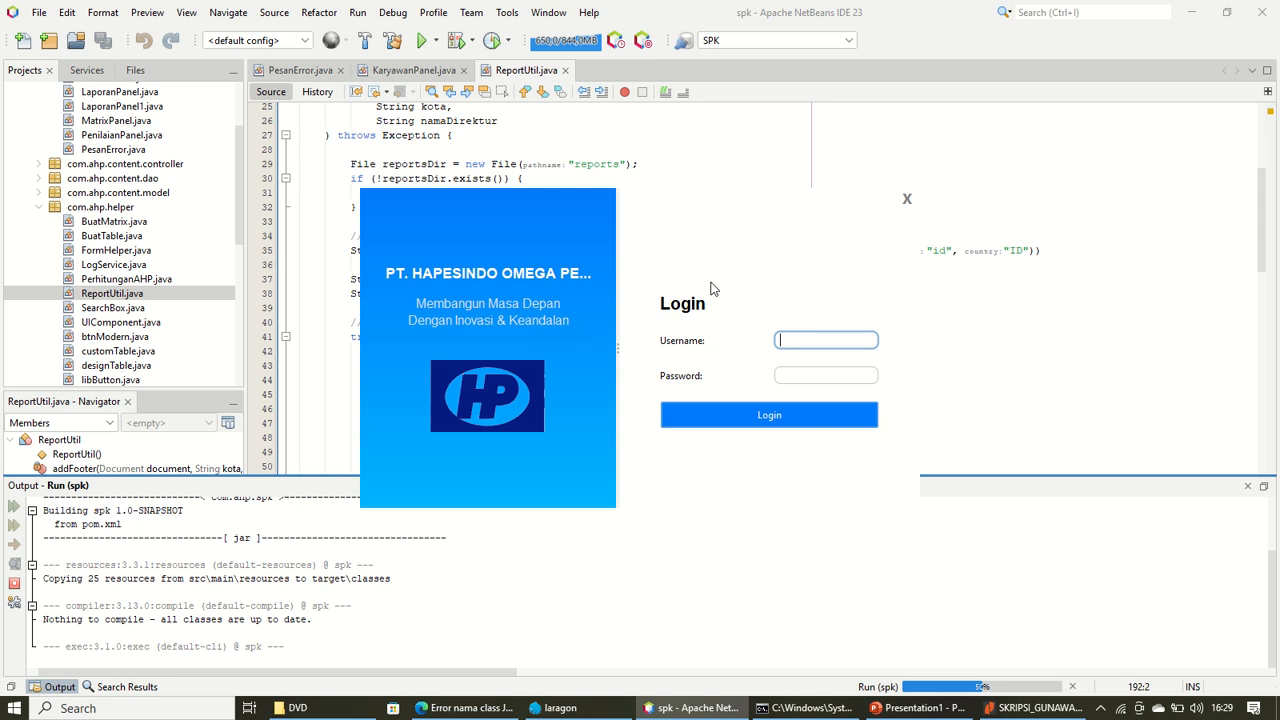
Log in with the admin account, dismiss the success message, and maximize the dashboard window
click(562, 708)
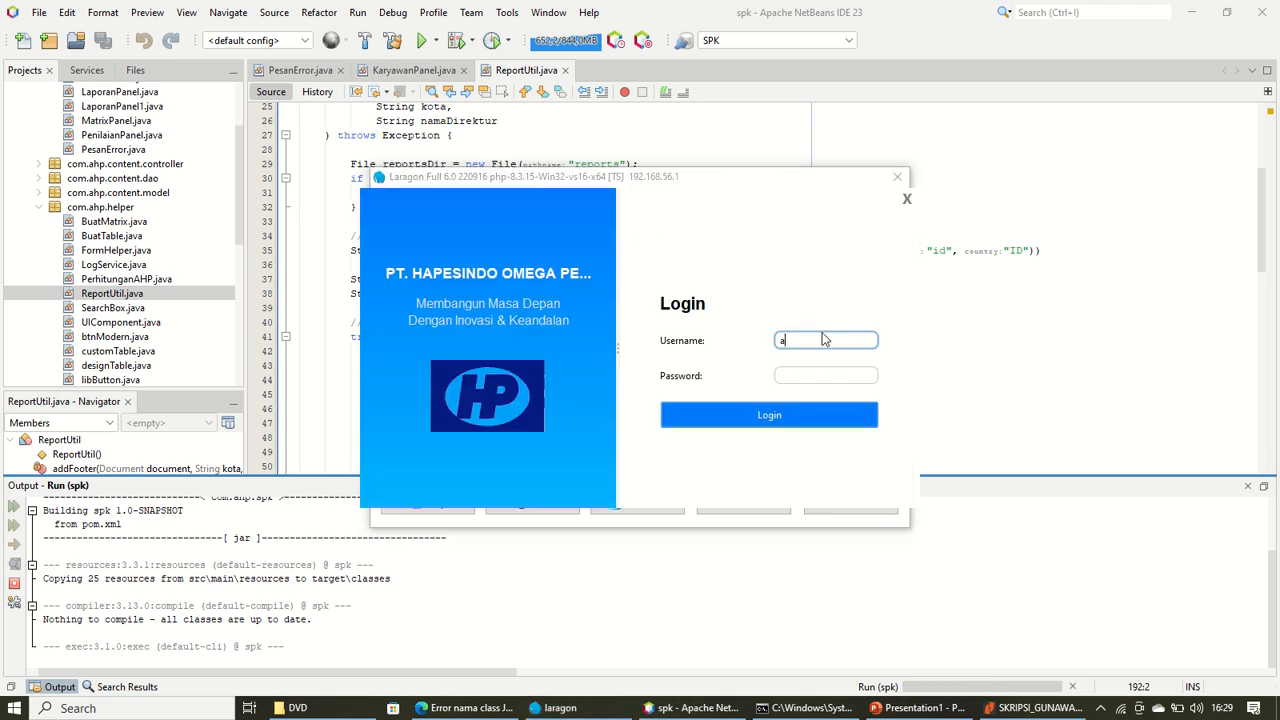
click(822, 340)
text(admin)
key(Tab)
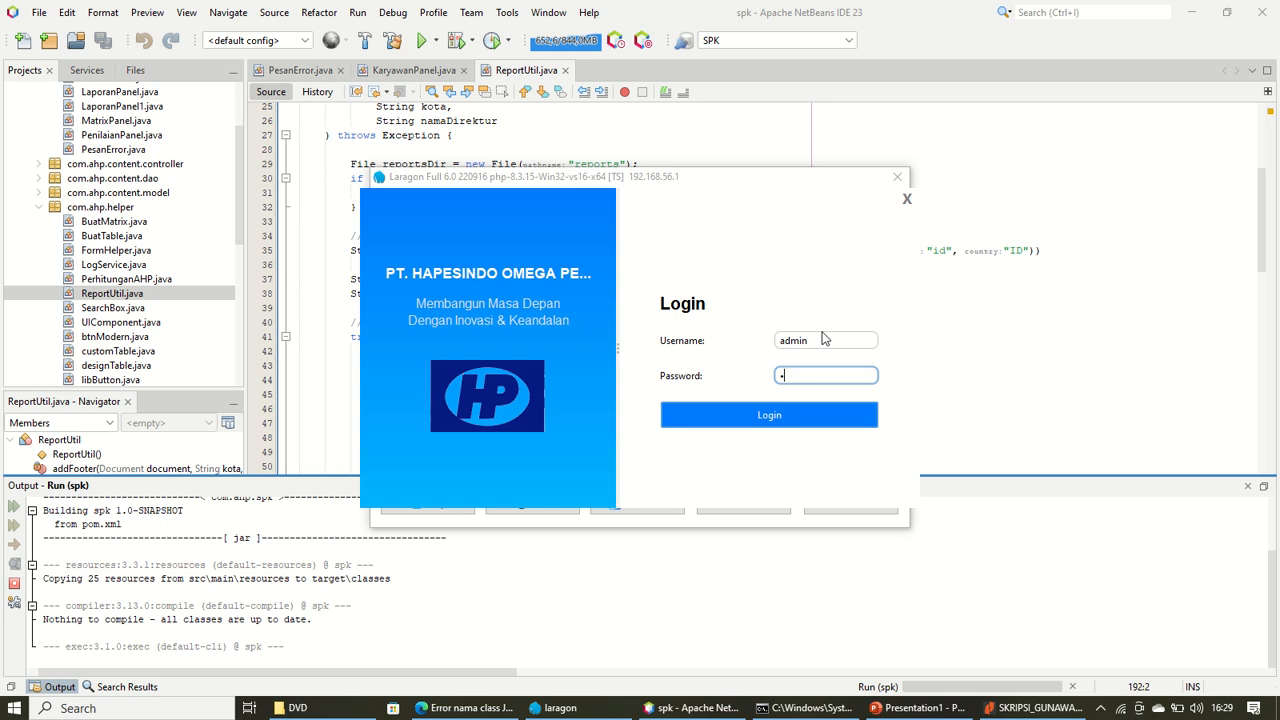
key(Return)
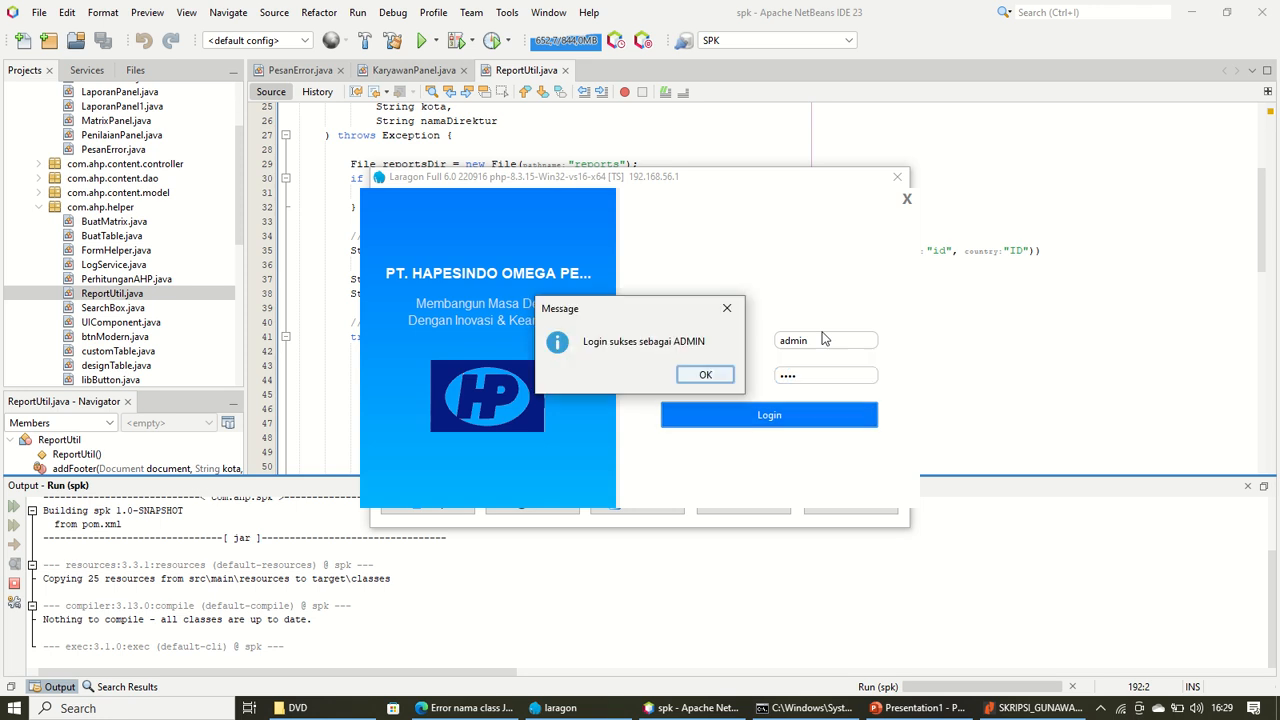
key(Return)
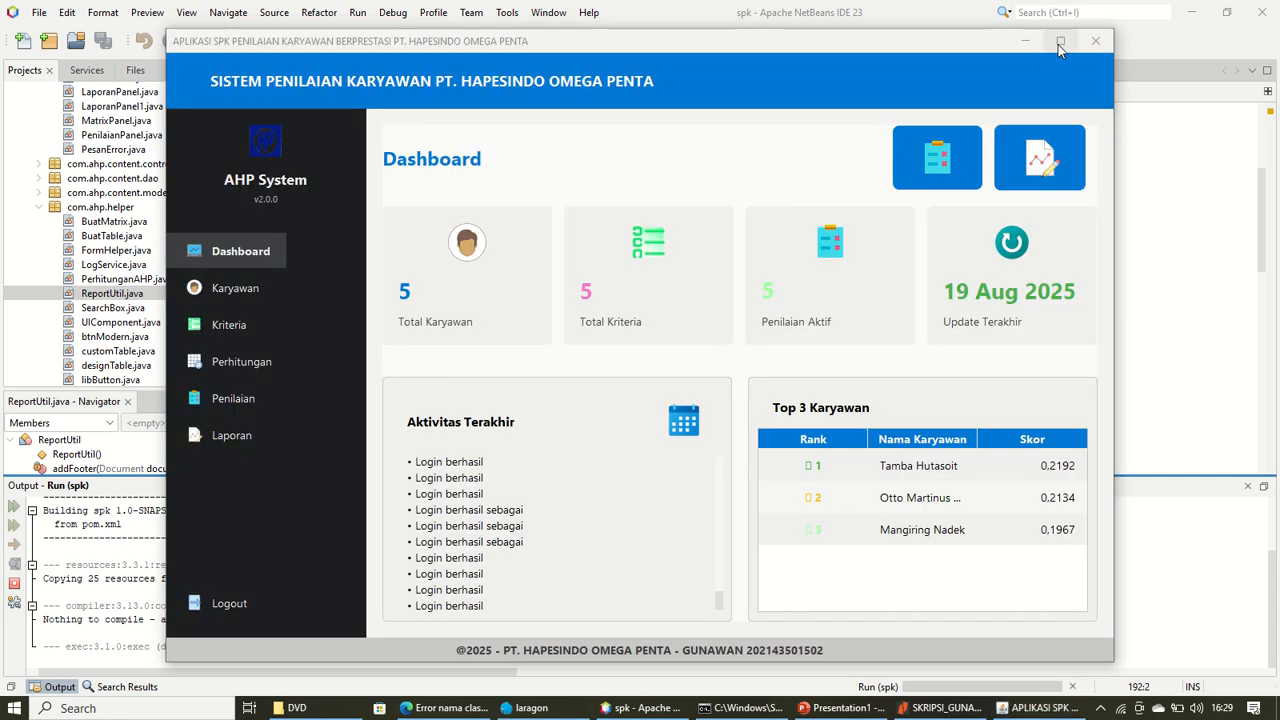
click(1061, 42)
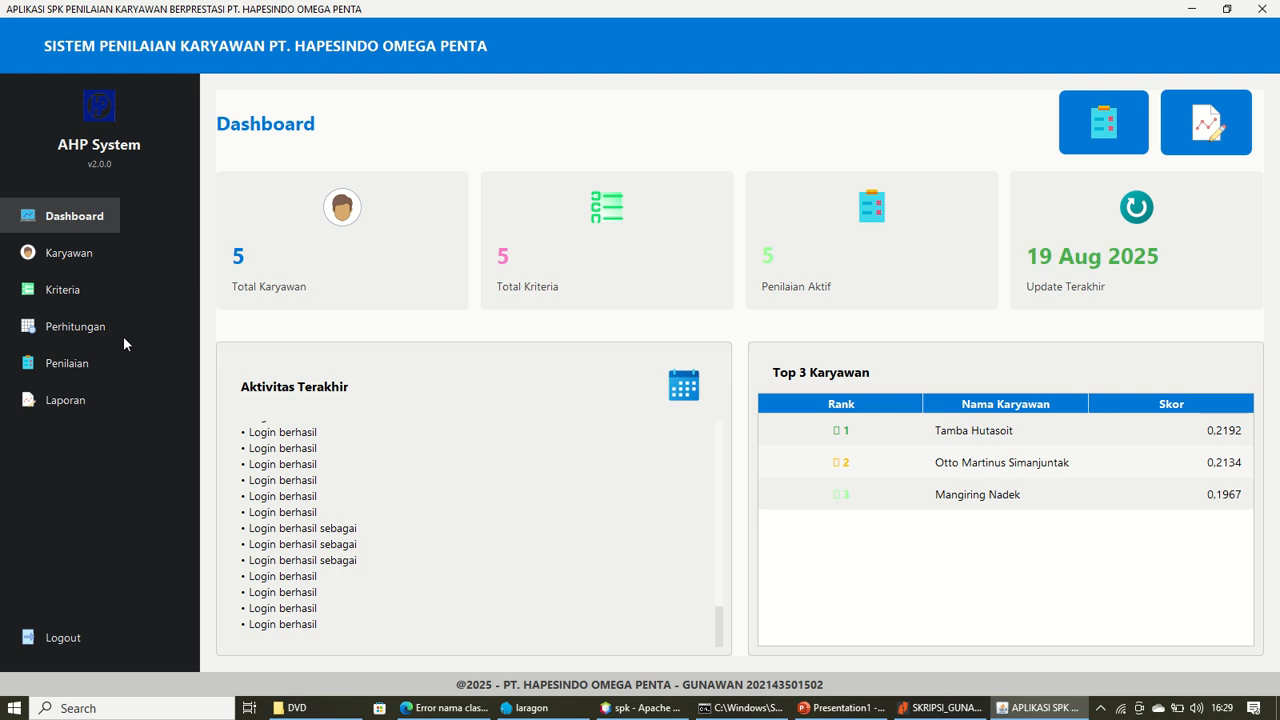
Open the Data Karyawan employee table from the Karyawan sidebar entry
click(80, 250)
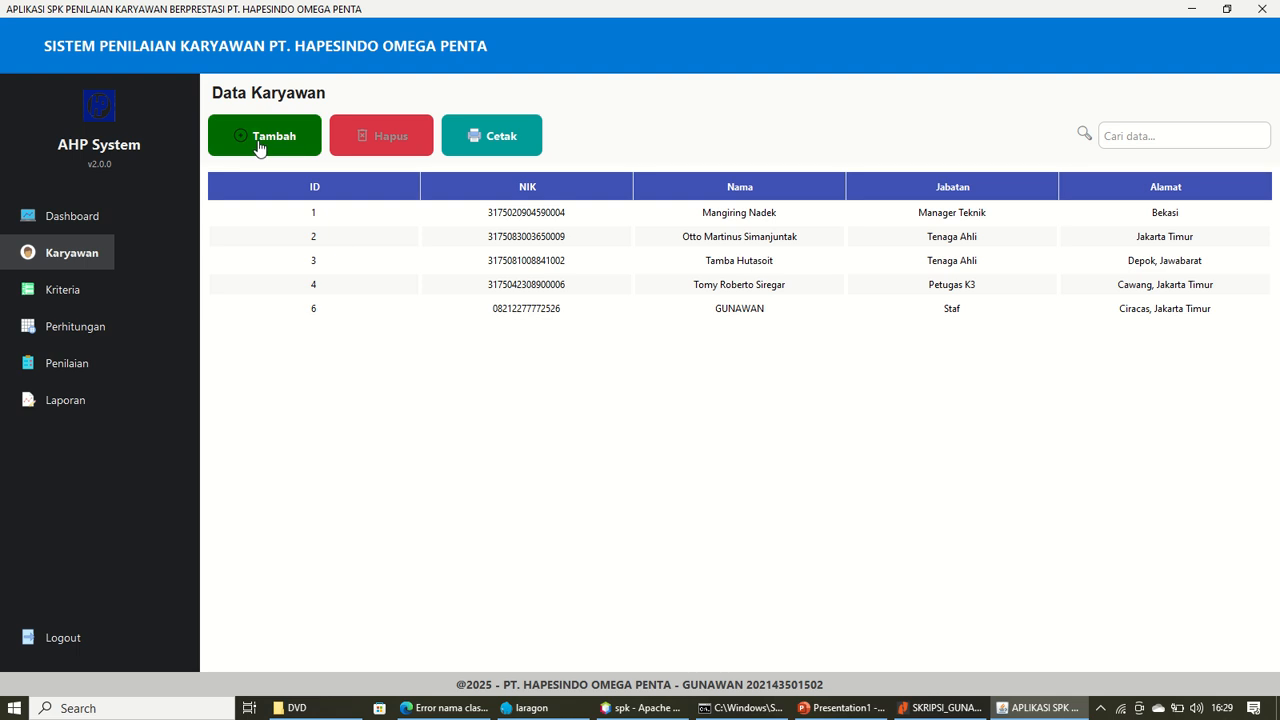
Delete the employee record with ID 6 and confirm the deletion
click(541, 316)
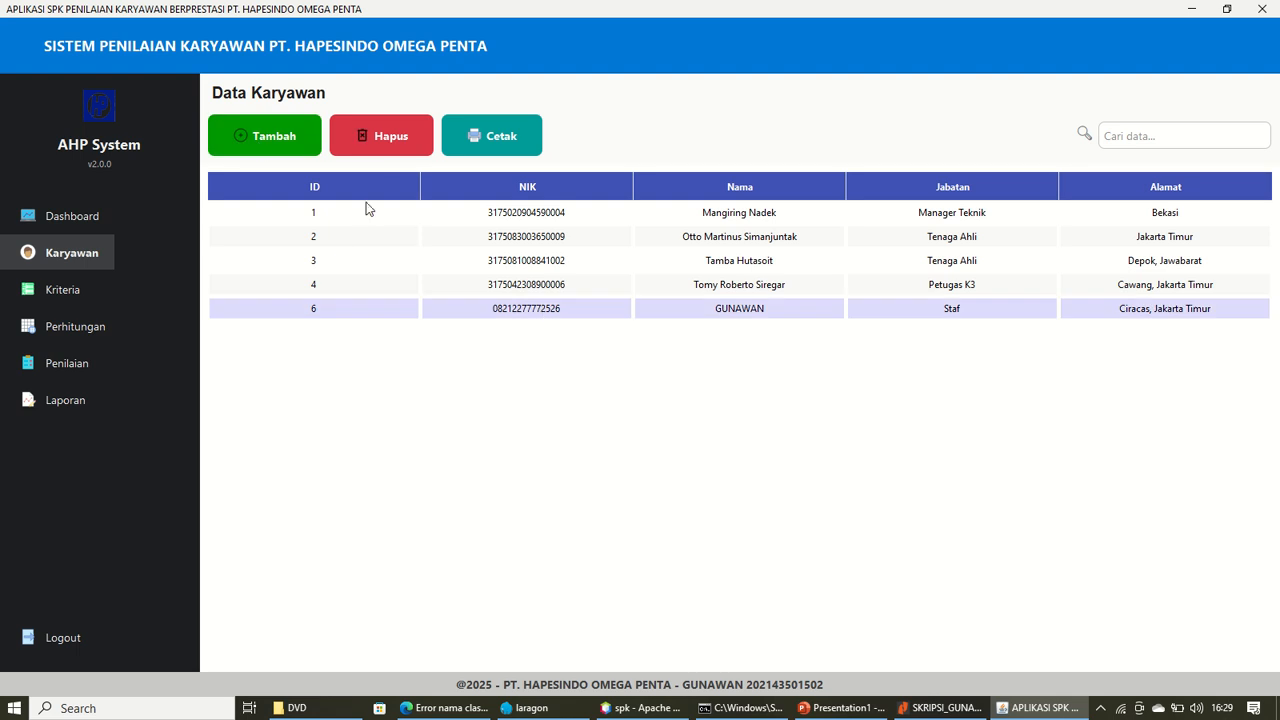
click(400, 152)
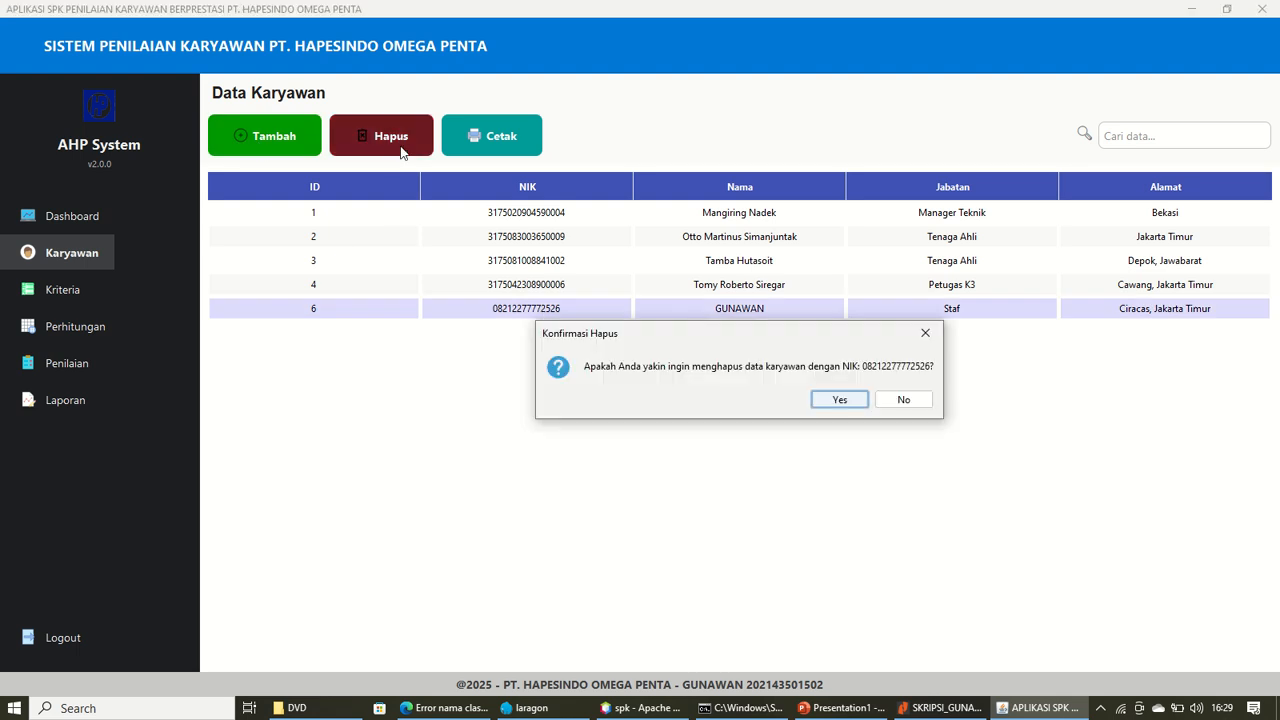
click(812, 402)
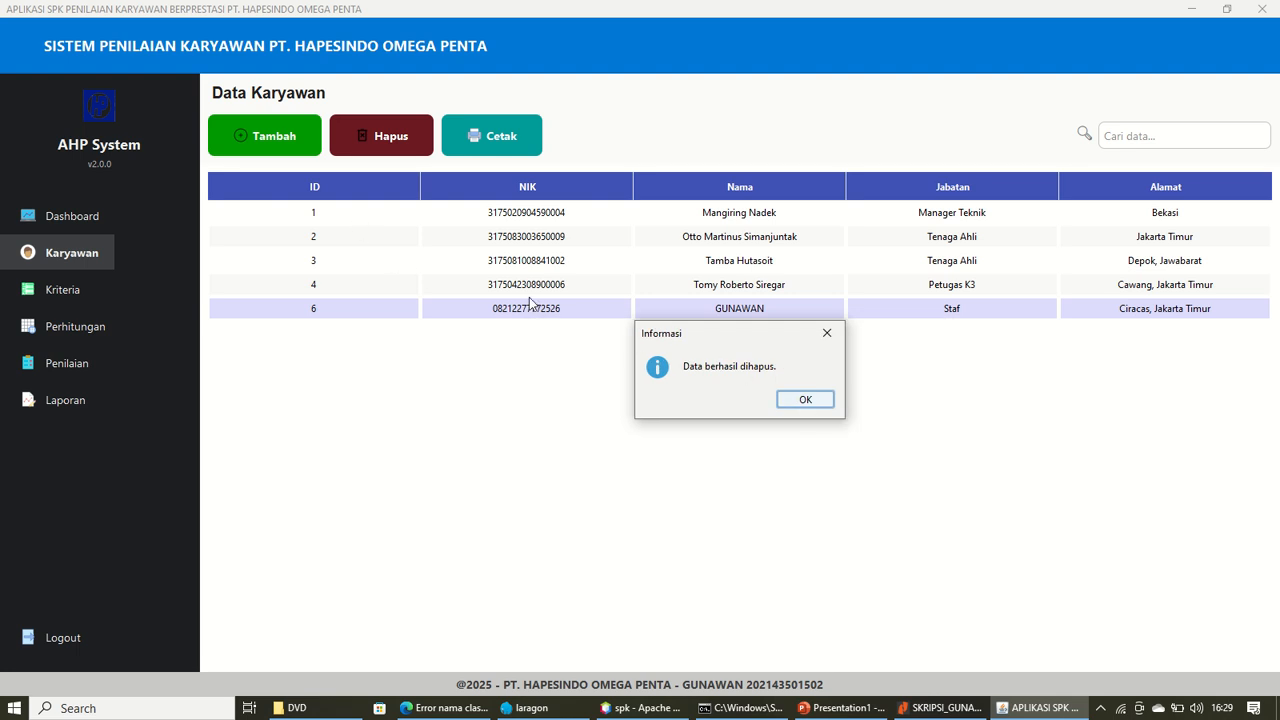
click(809, 400)
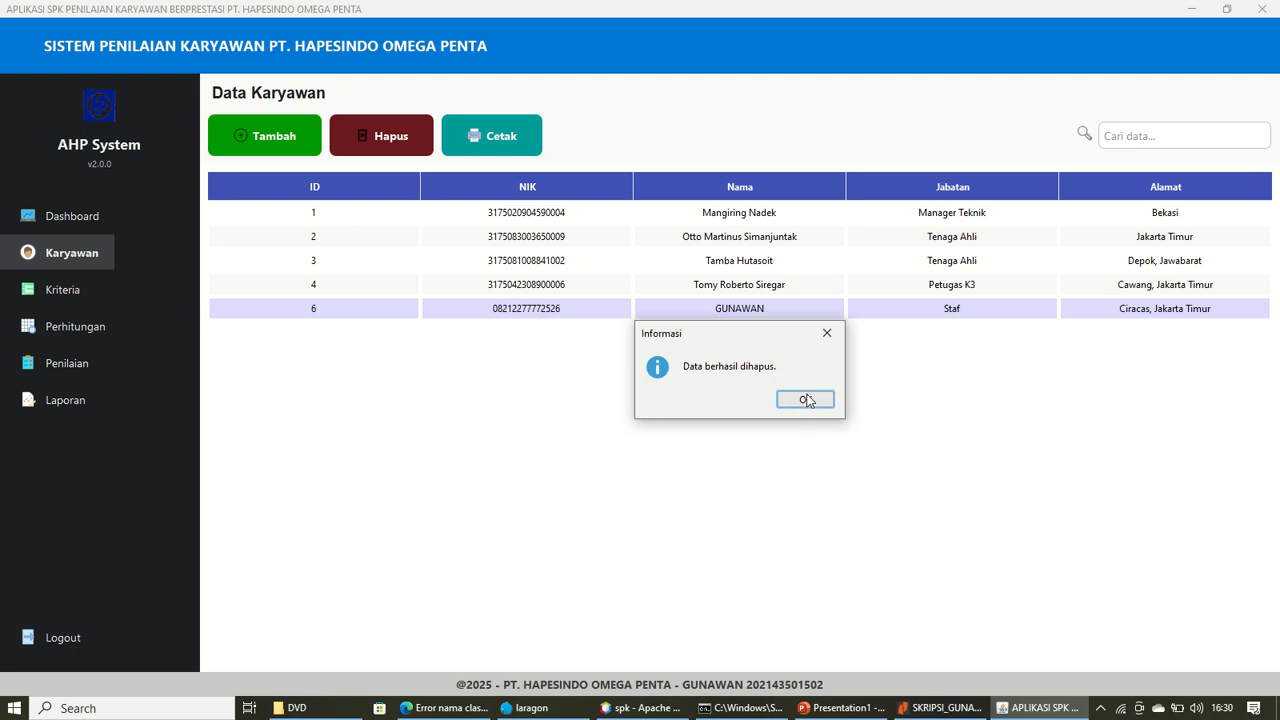
Add the employee back as a Staf record with NIK, name and address, and save
click(276, 152)
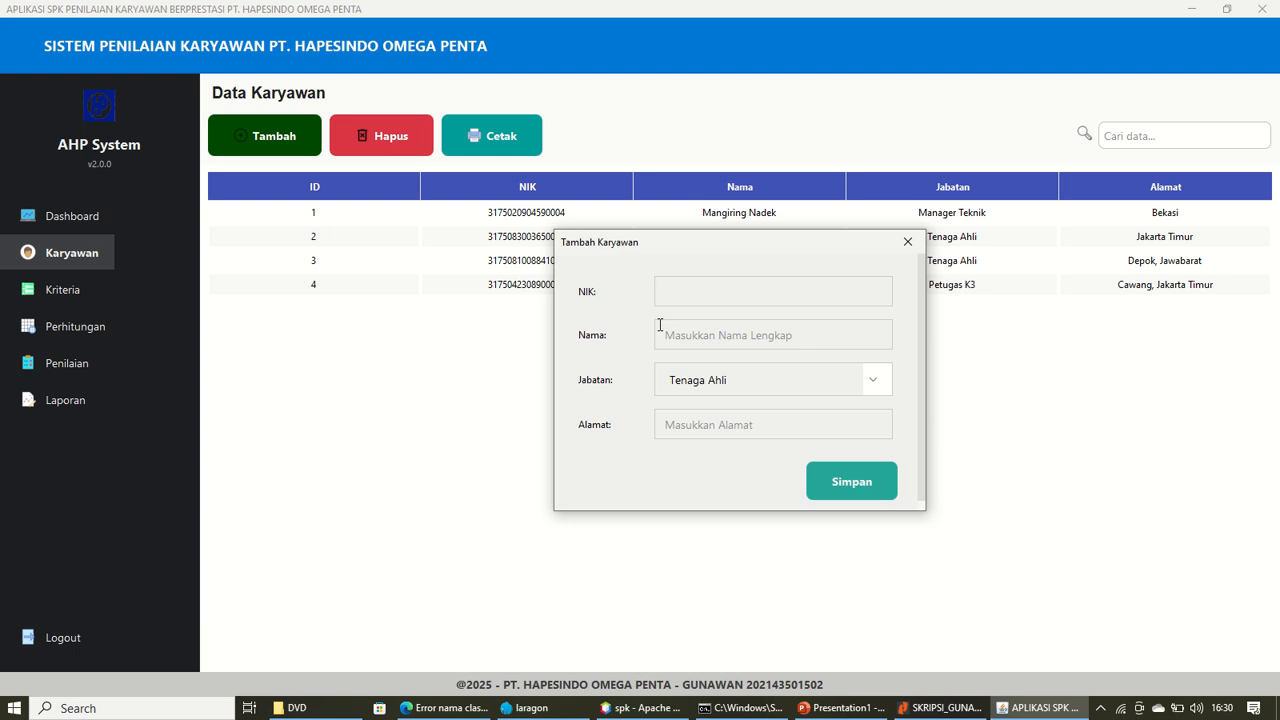
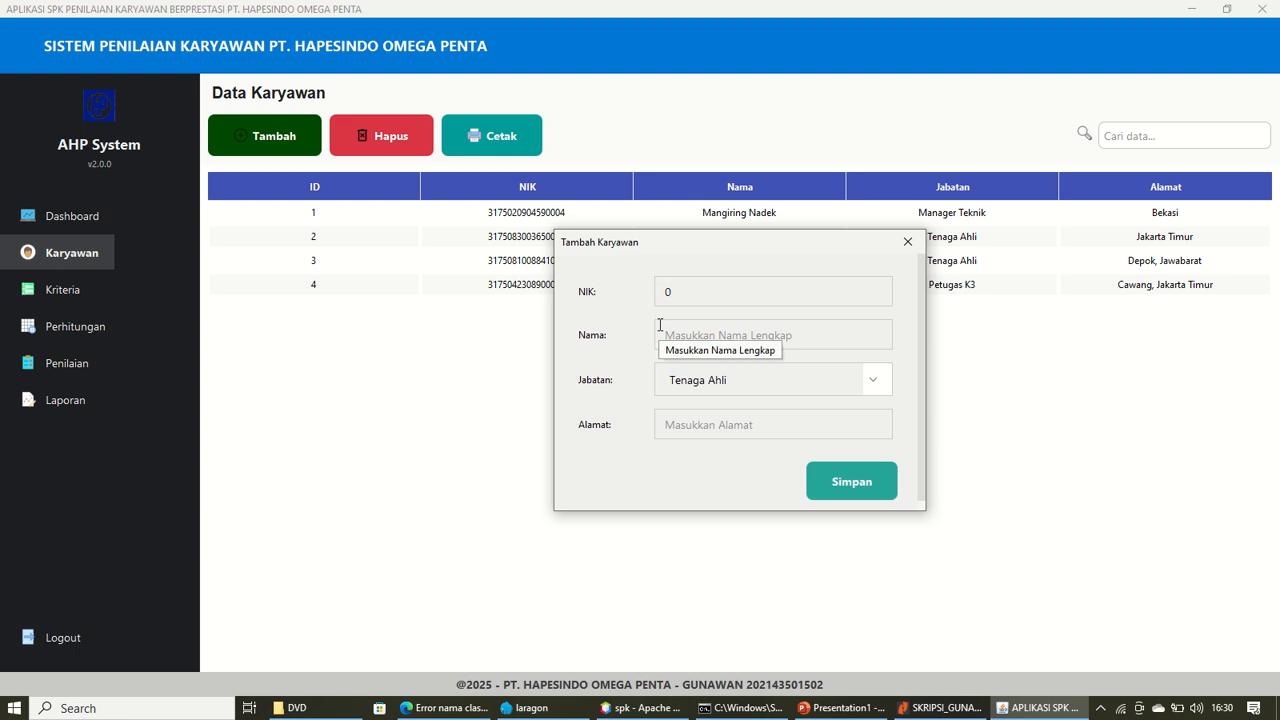
click(688, 339)
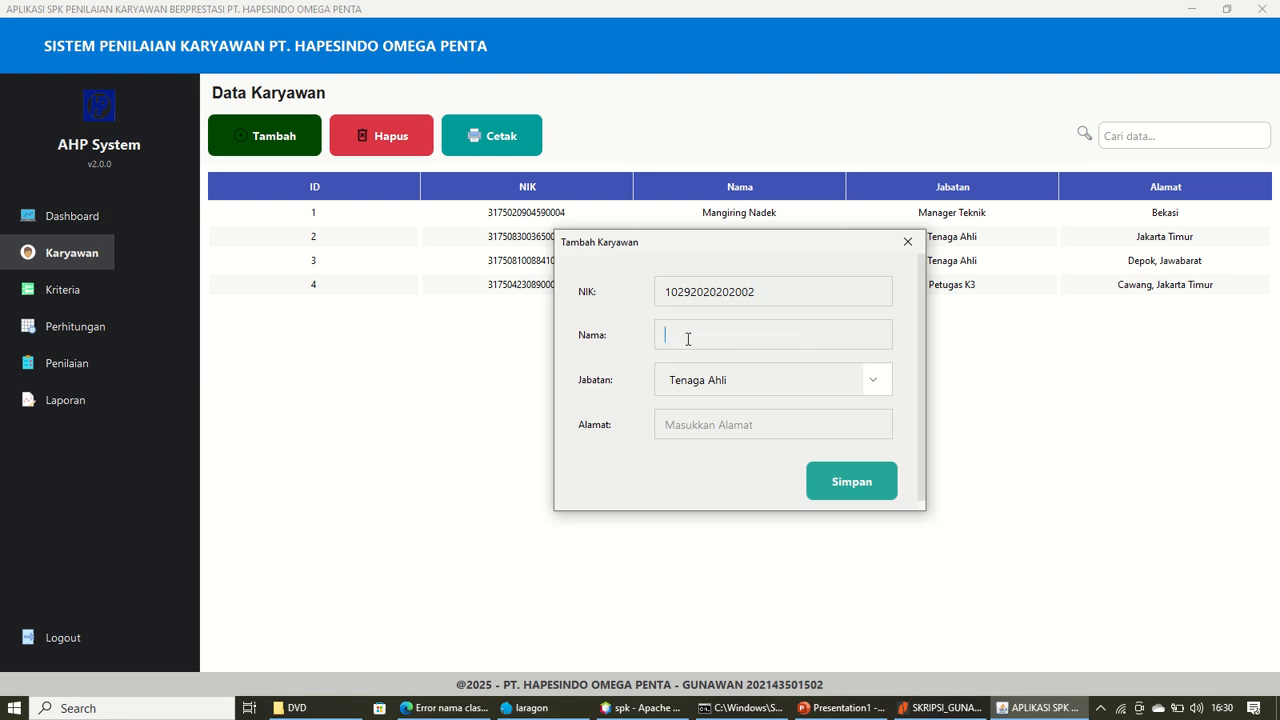
text(Gunawan)
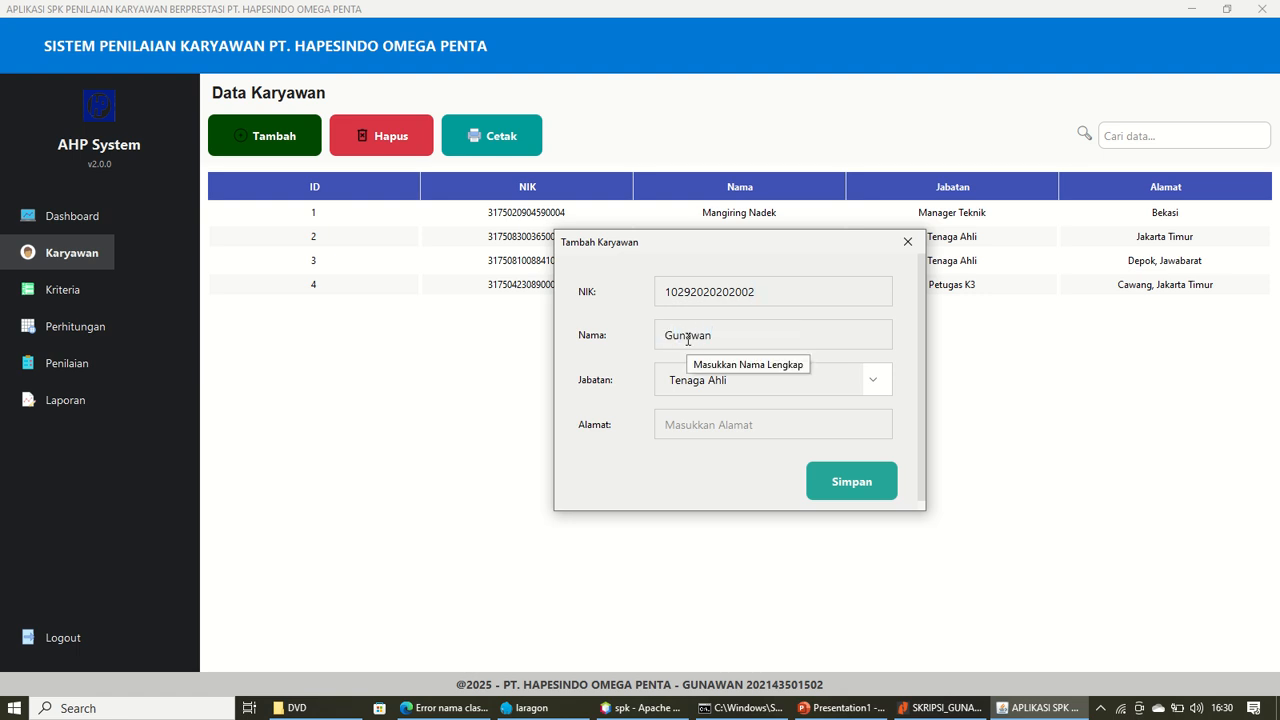
click(700, 380)
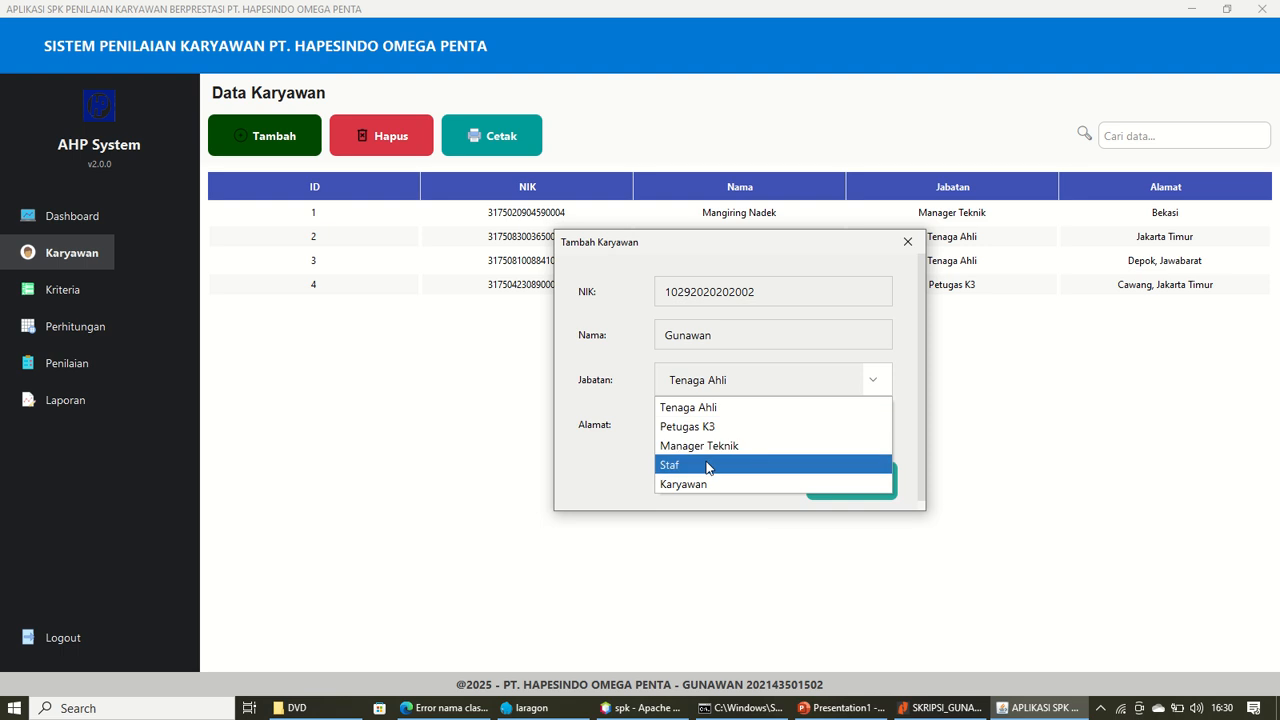
click(708, 466)
click(705, 427)
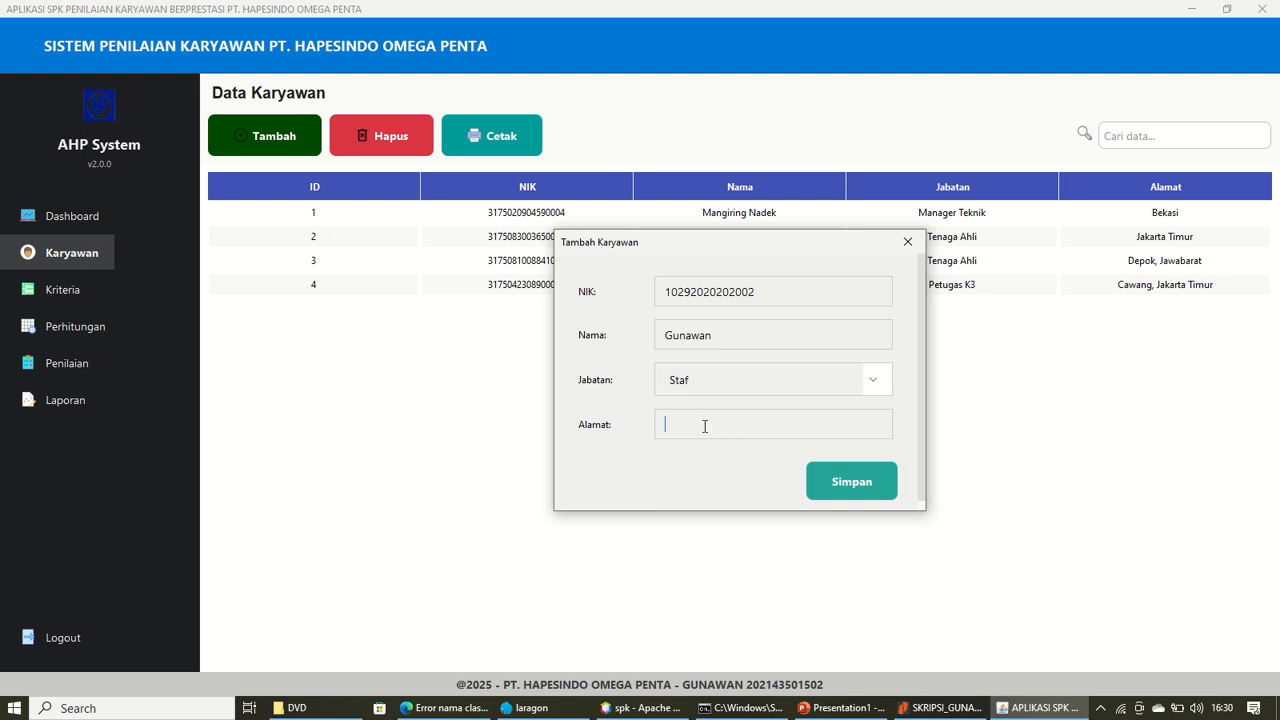
drag(697, 426, 560, 412)
text(Ciracas, Jakarta Timur)
click(889, 470)
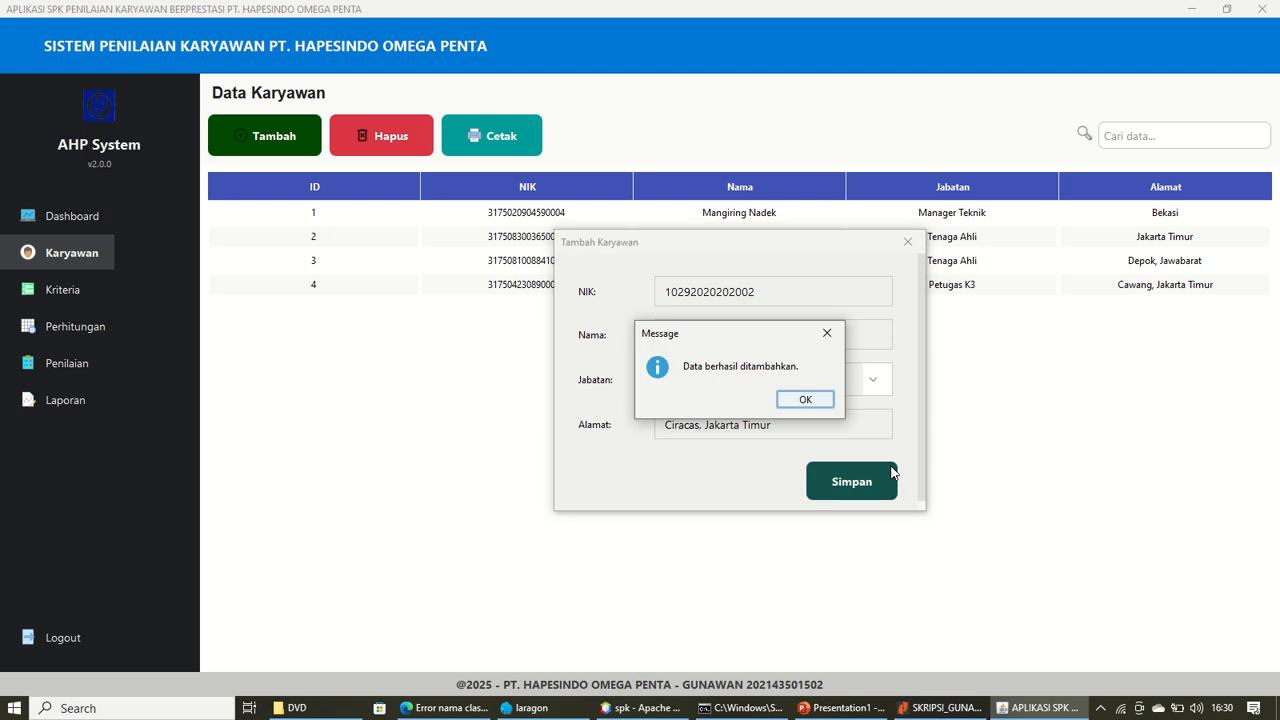
click(817, 402)
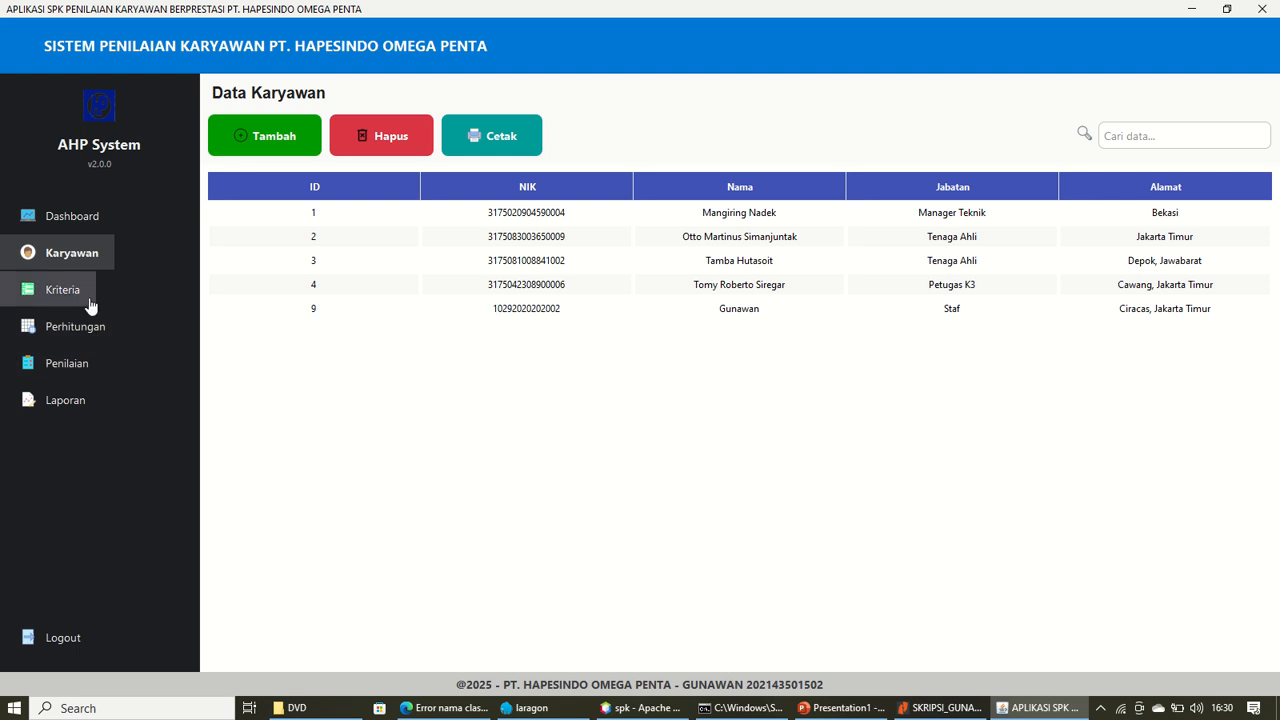
On the criteria page, delete the k5 'pengetahuan' criterion (id 5), then start a new criterion
click(500, 308)
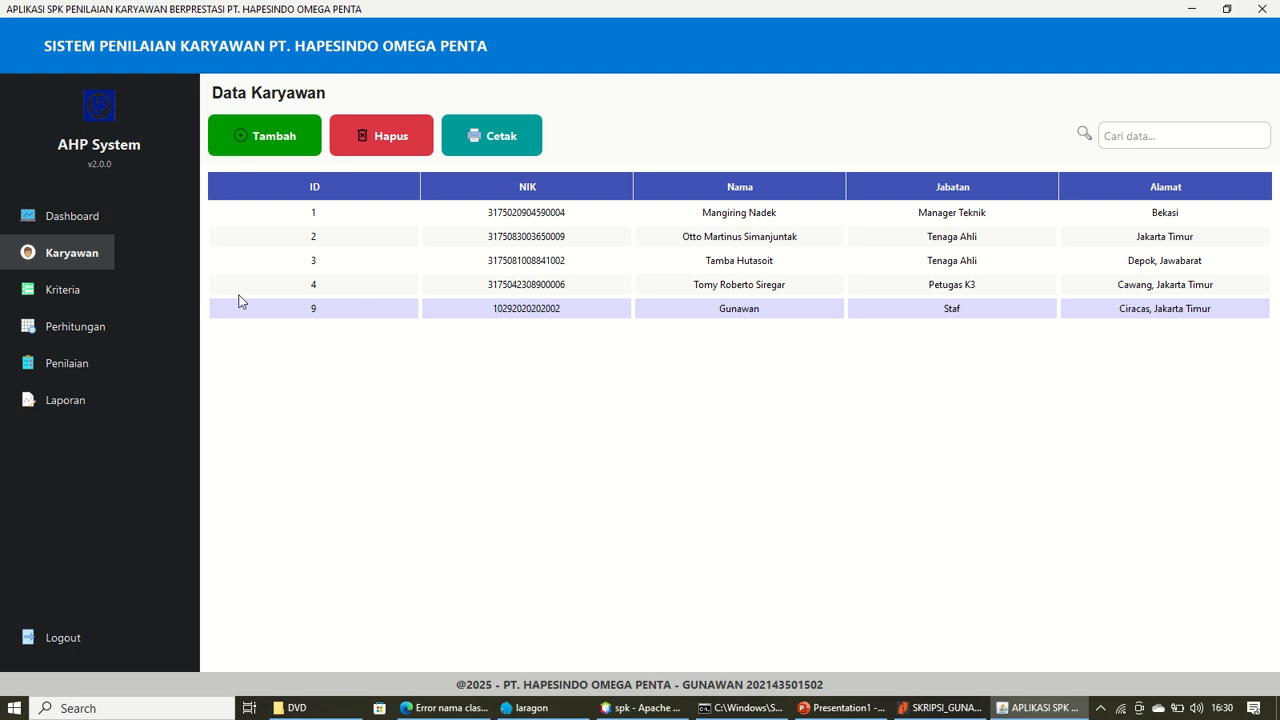
click(86, 290)
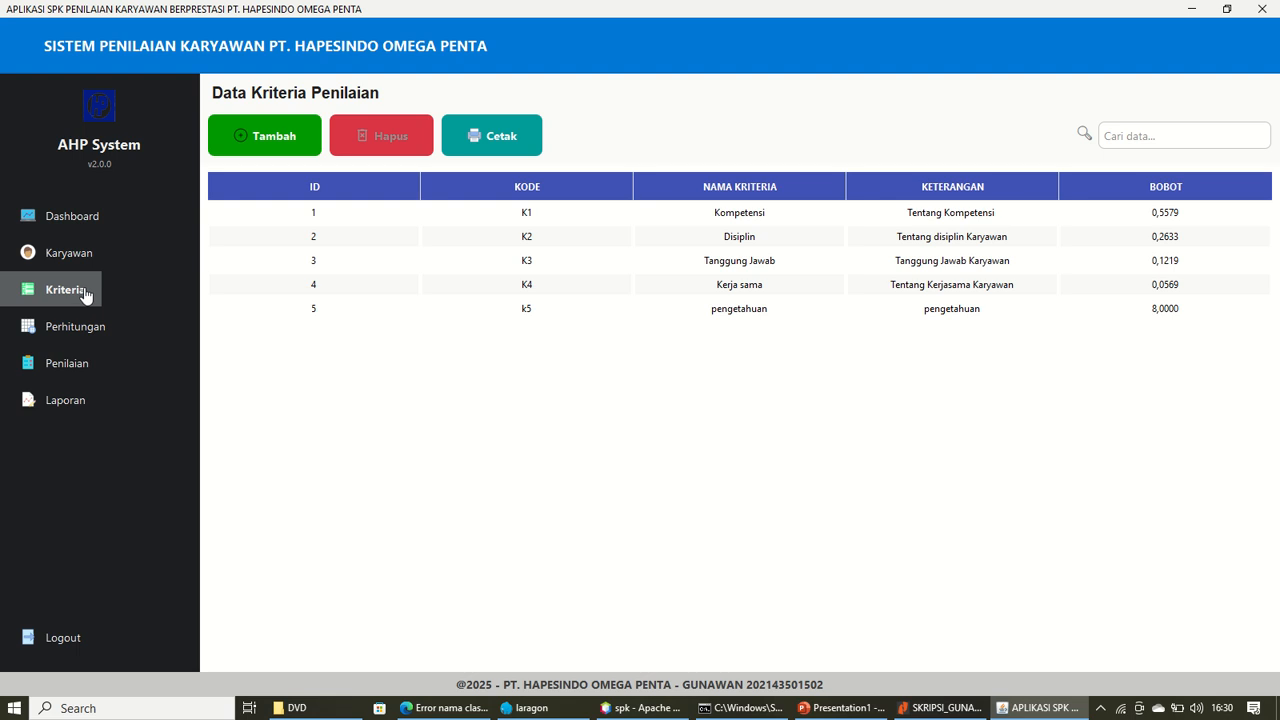
click(810, 306)
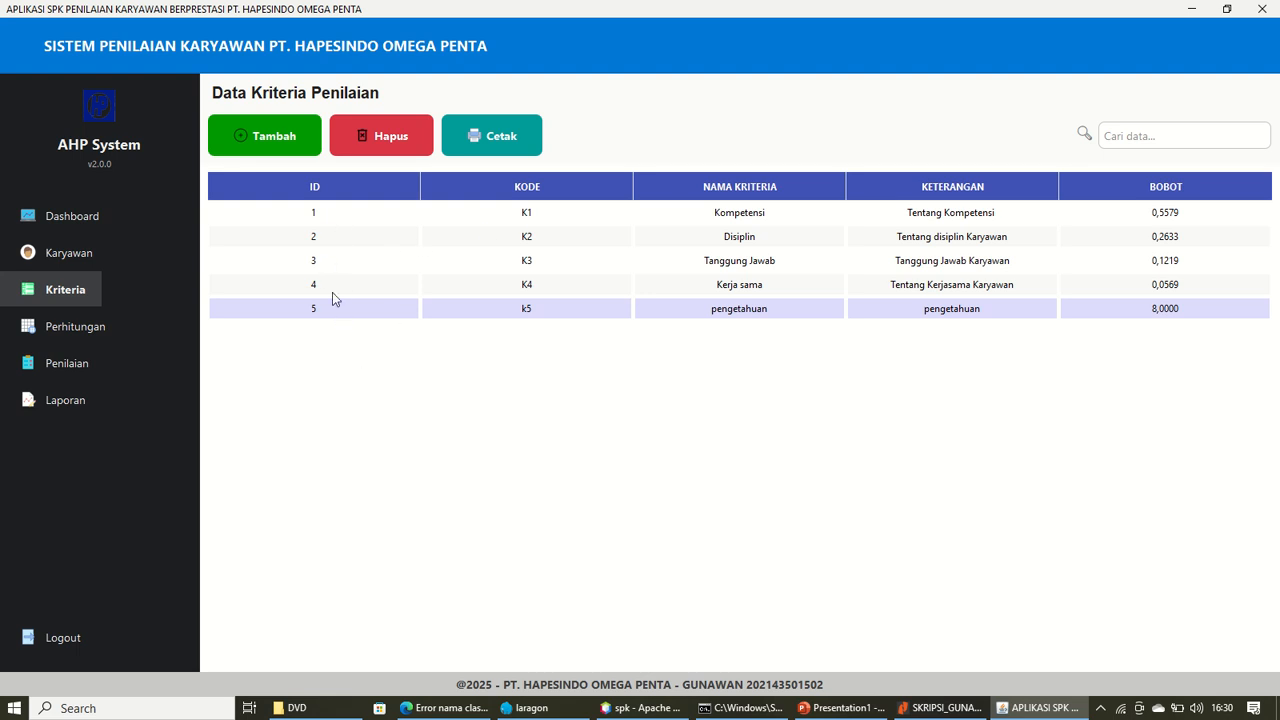
click(380, 148)
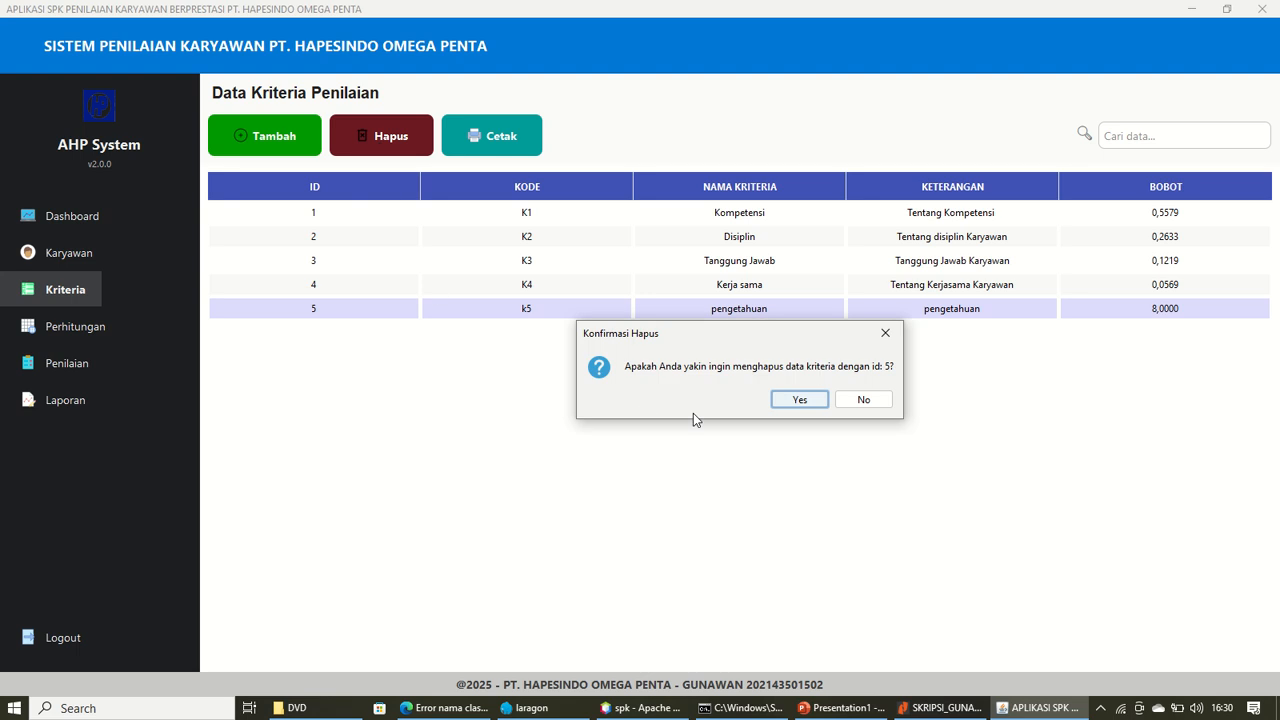
click(799, 400)
click(805, 400)
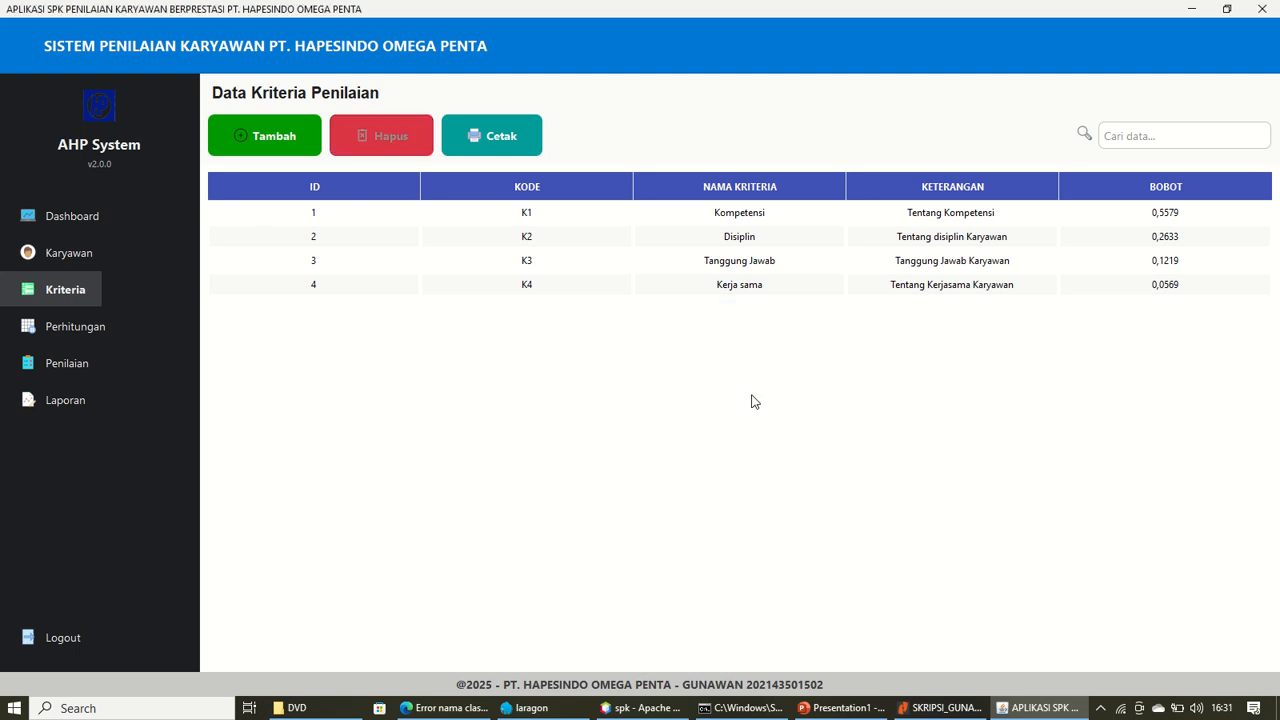
click(258, 148)
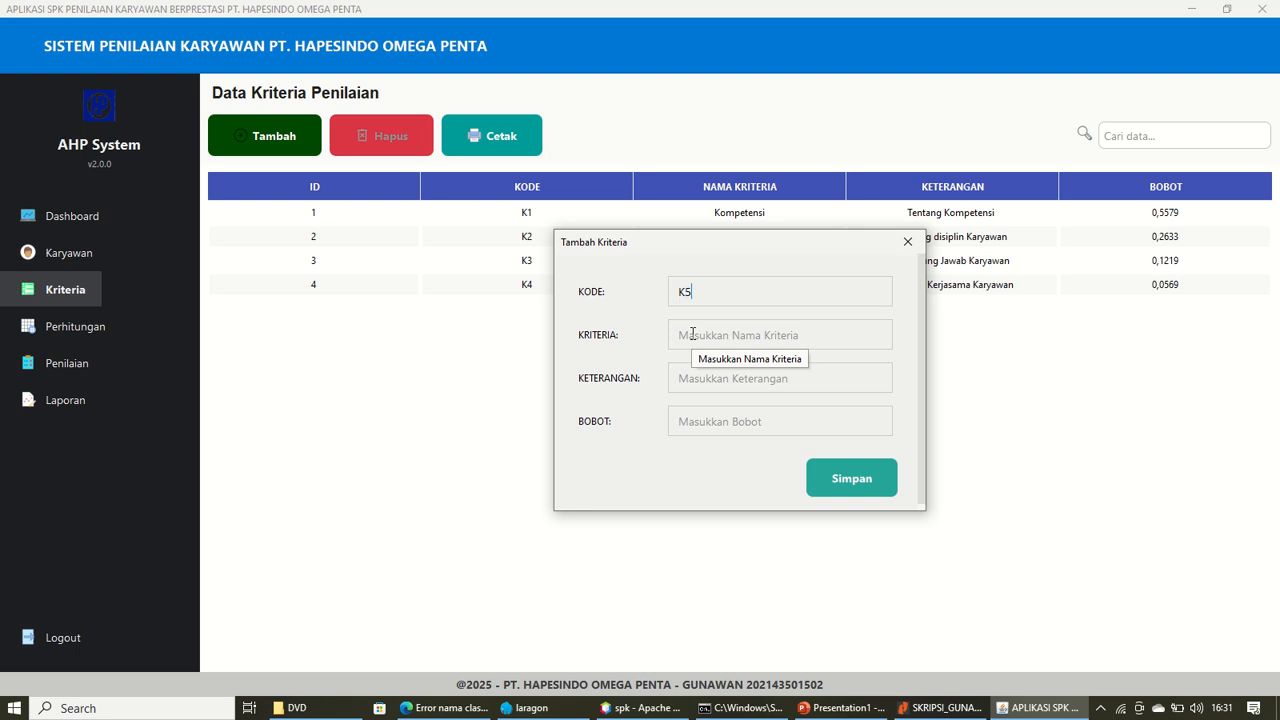
Fill the criterion as Pendidikan, 'Tentang Pendidikan Karyawan', with weight 80
click(692, 334)
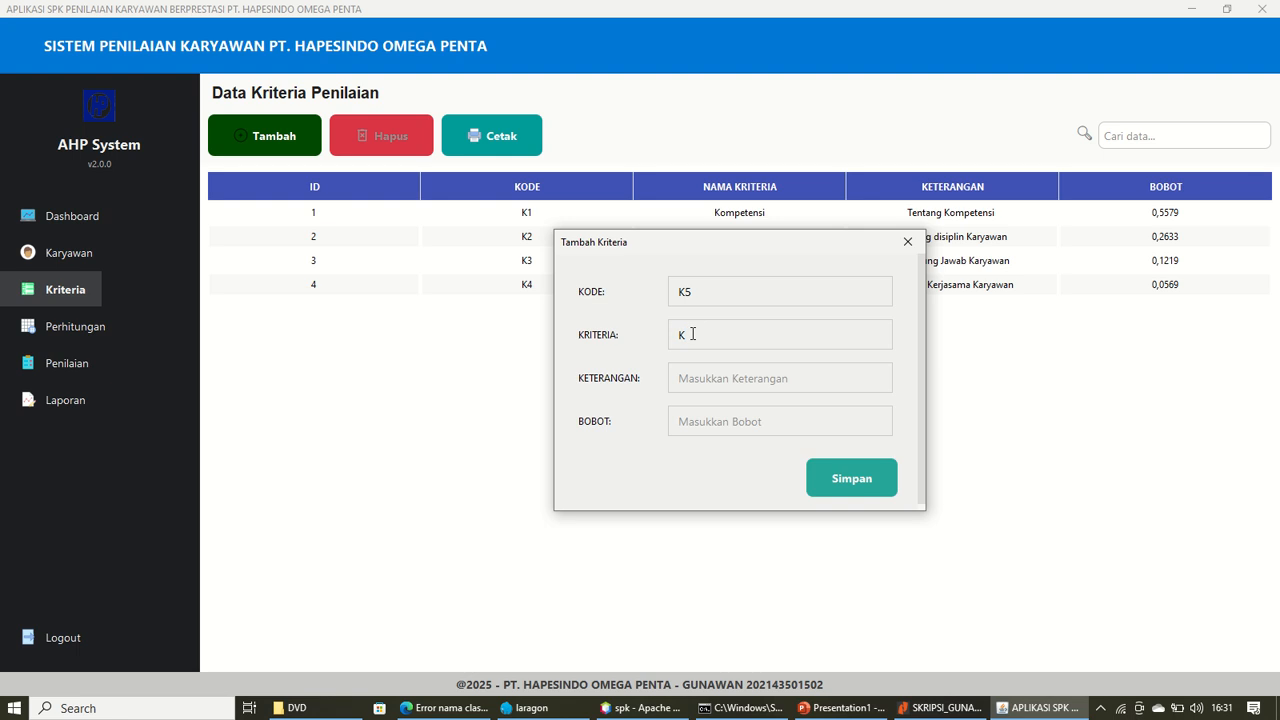
text(Pendidikan)
key(Tab)
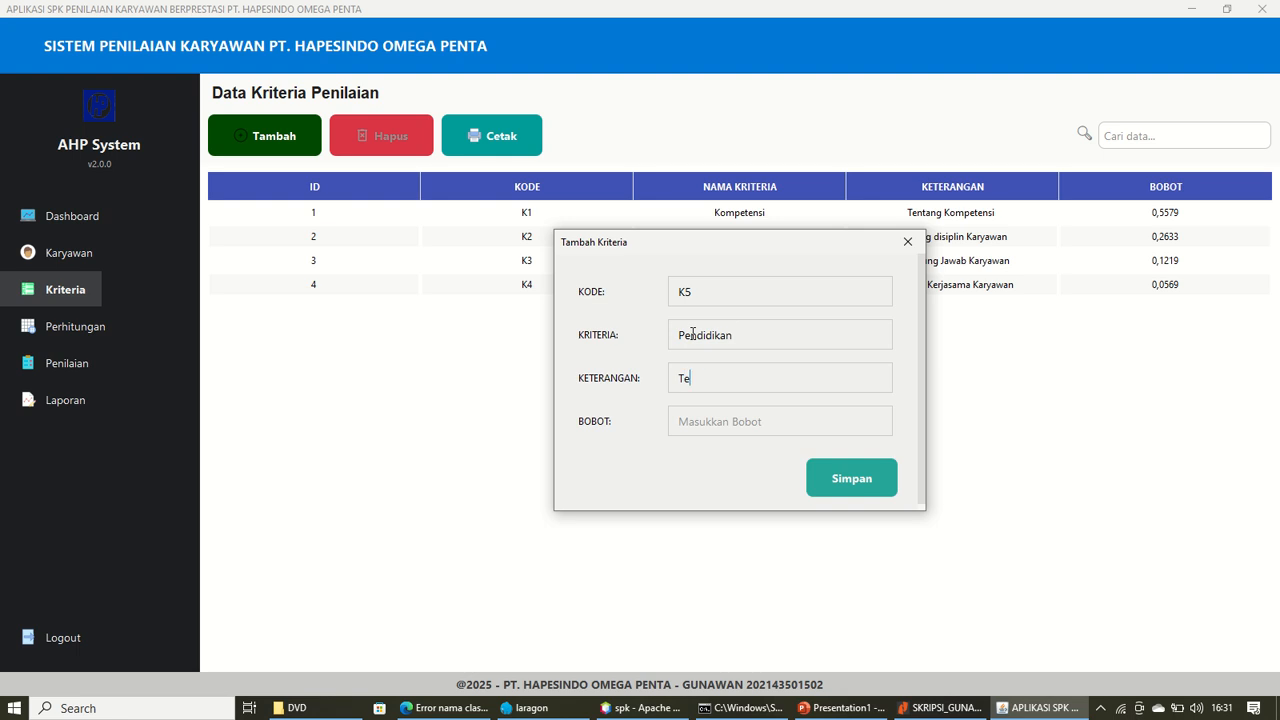
text(ang)
key(BackSpace)
key(BackSpace)
key(BackSpace)
key(BackSpace)
text(tang Pendidikan Karyawan)
key(Tab)
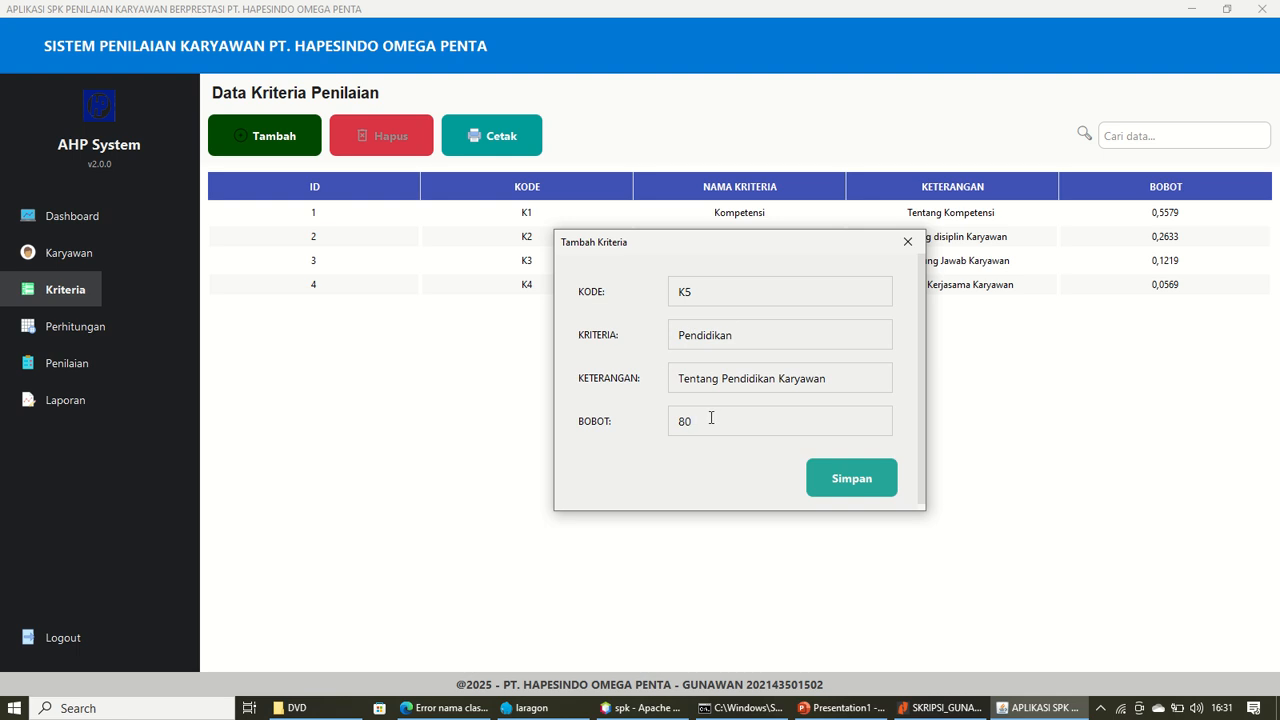
drag(711, 418, 660, 377)
text(0,)
Save the criterion, getting past the weight-must-be-a-number error on the second try
click(848, 483)
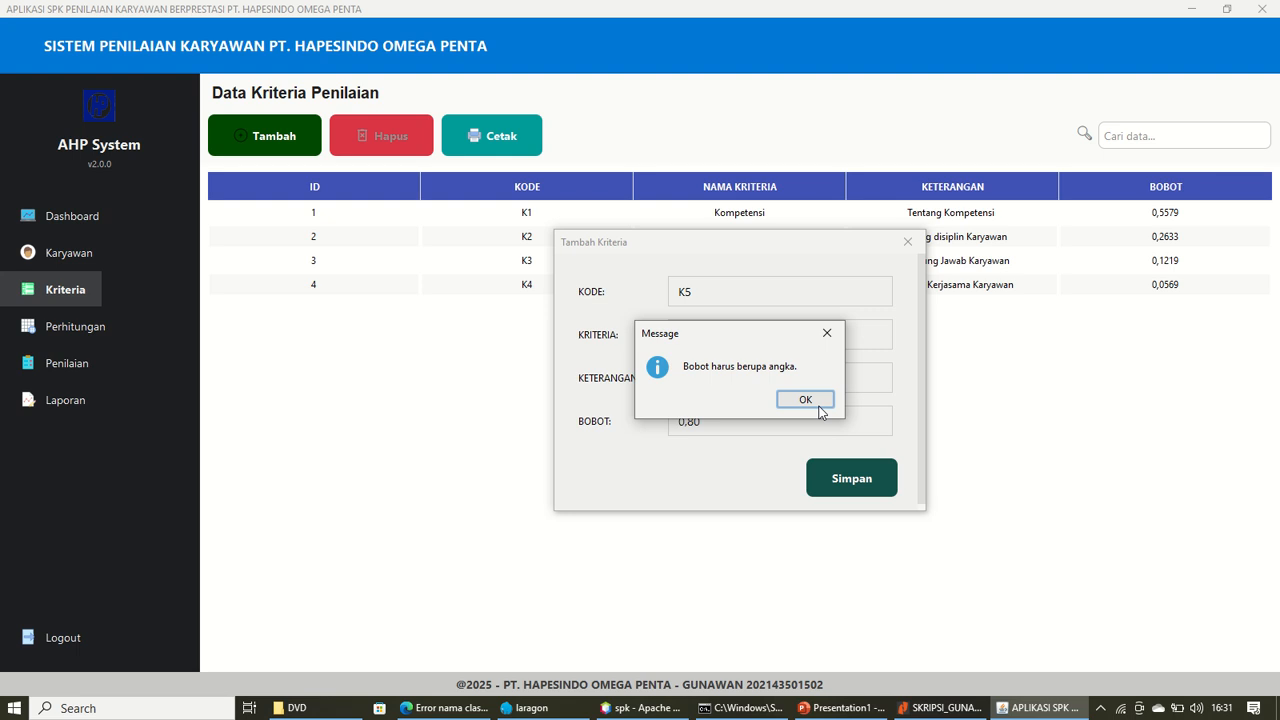
click(827, 333)
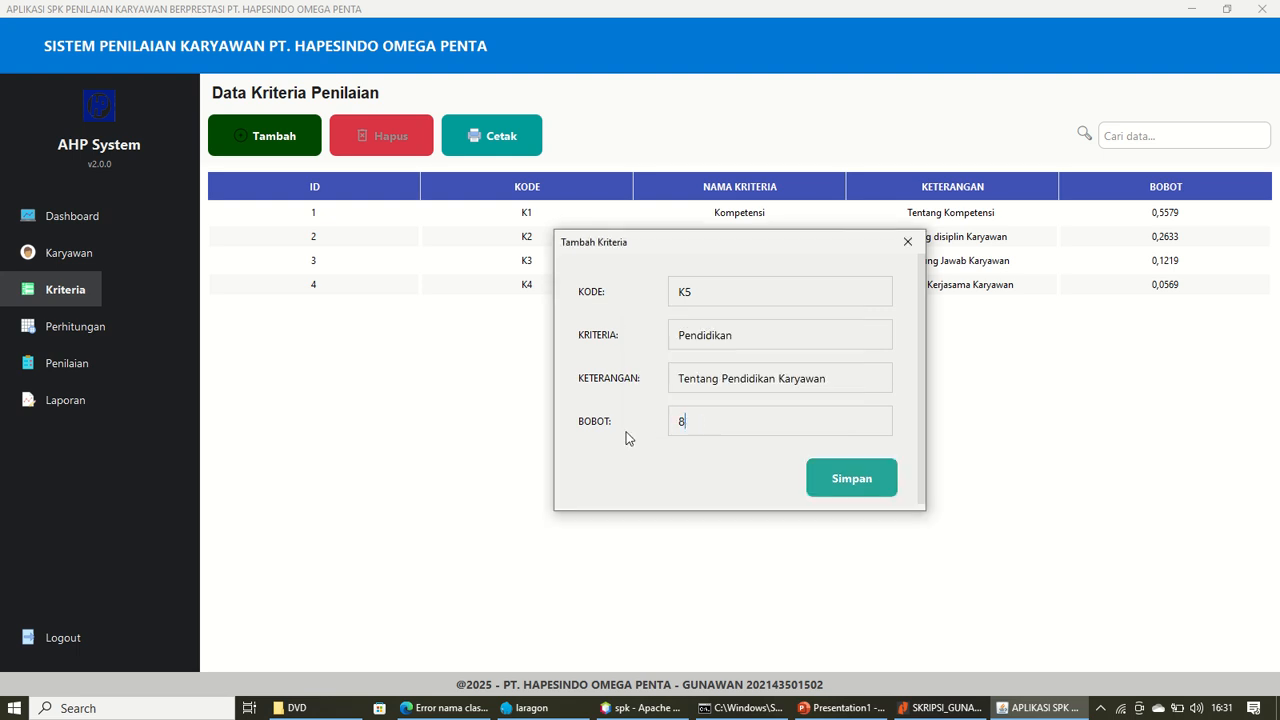
click(868, 478)
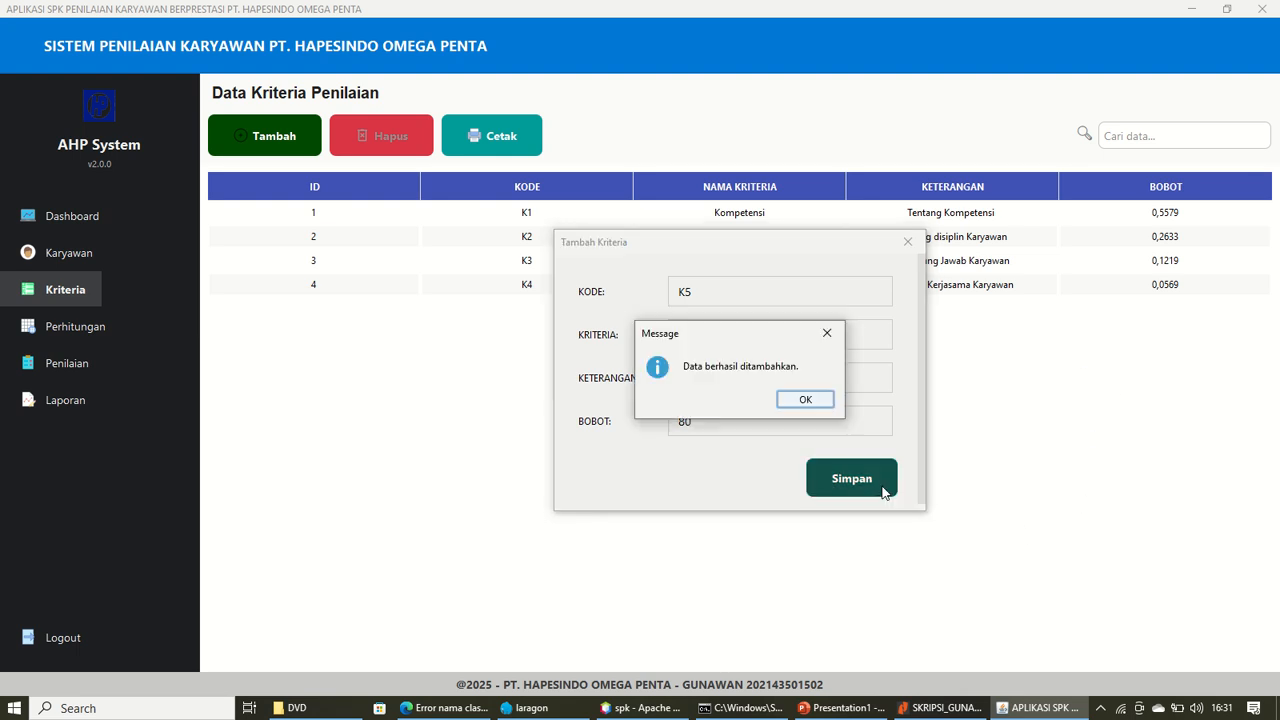
click(820, 404)
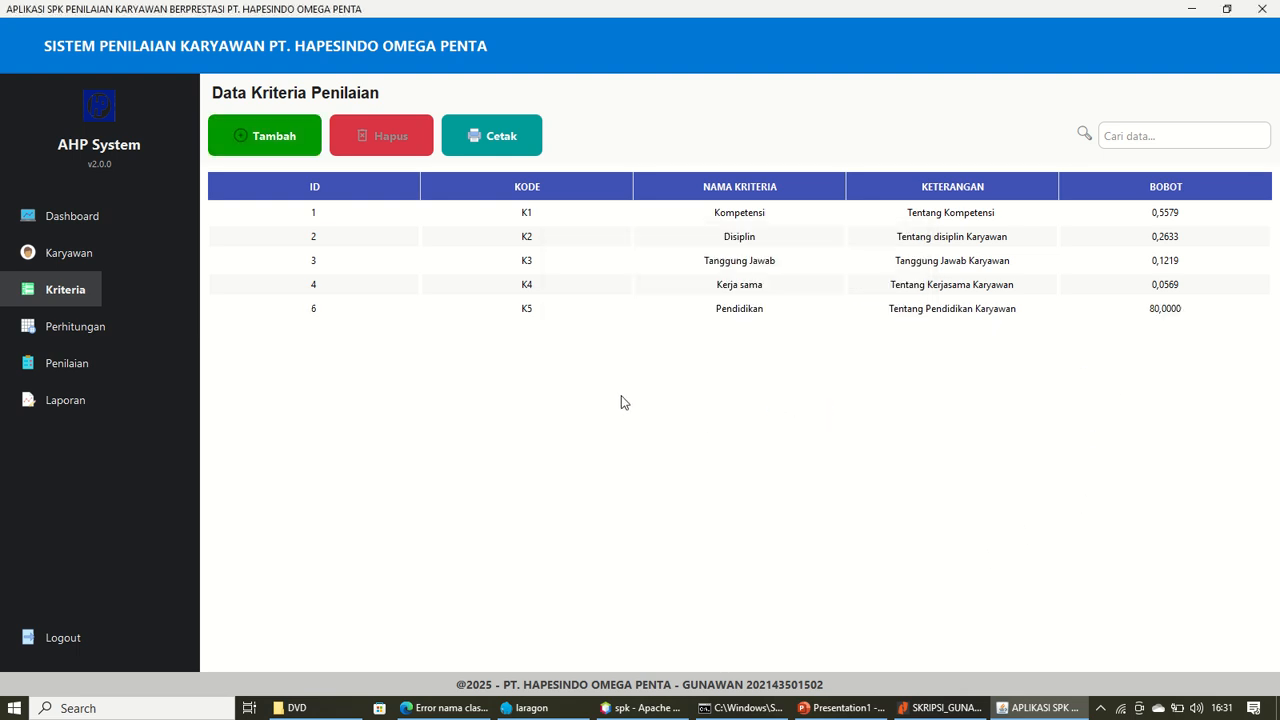
On the AHP calculation page, enter Kompetensi's comparisons: 3 vs Disiplin, 7 vs Tanggung Jawab, 5 vs Kerja Sama
click(67, 338)
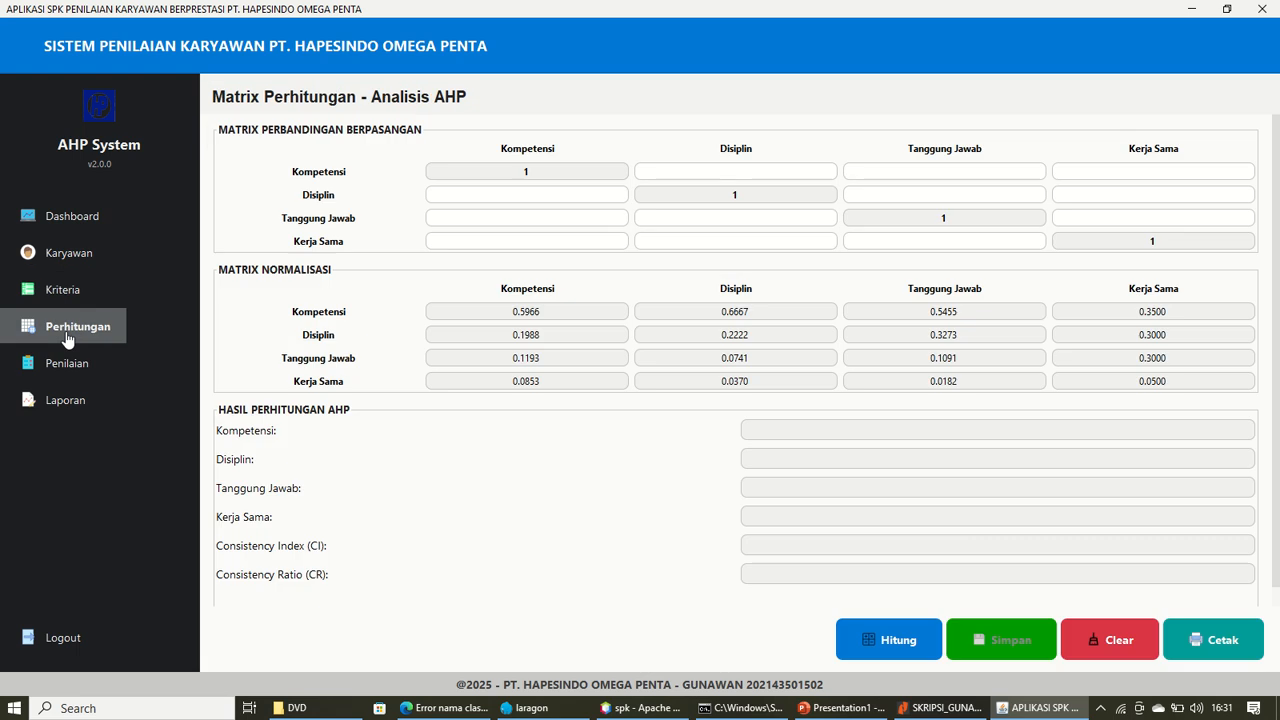
click(735, 172)
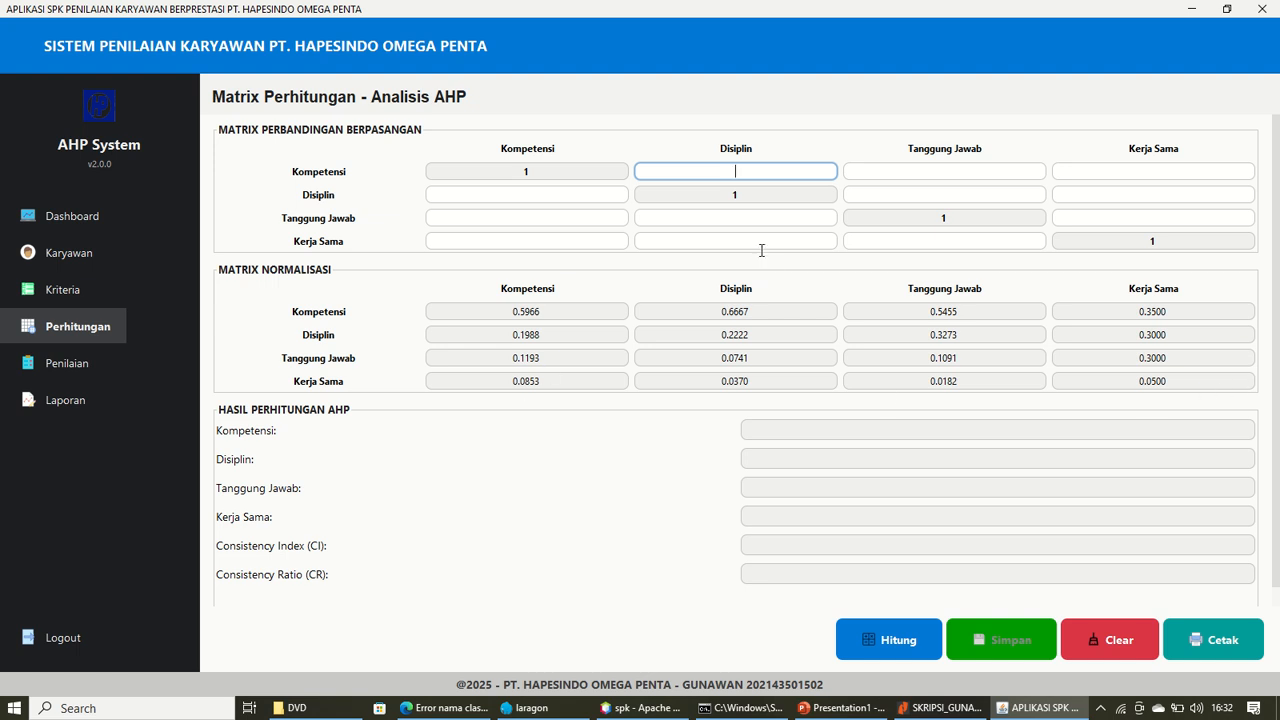
text(3)
key(Tab)
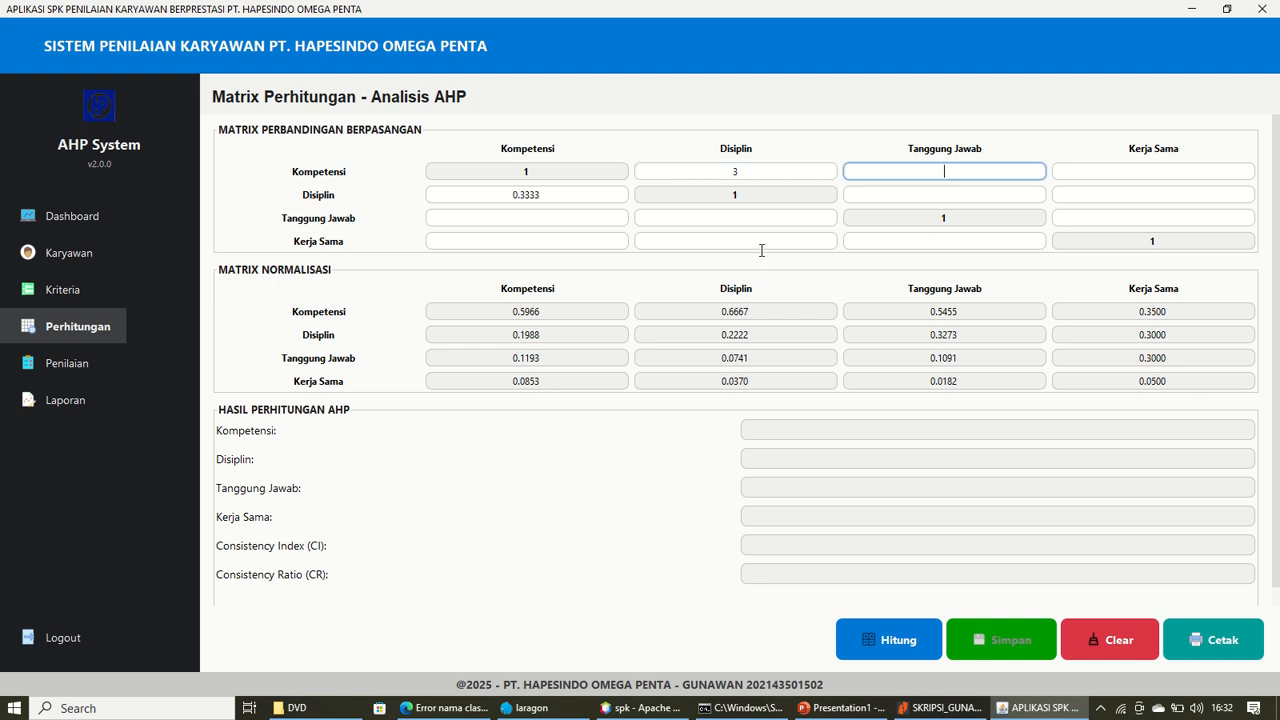
text(7)
key(Tab)
text(5)
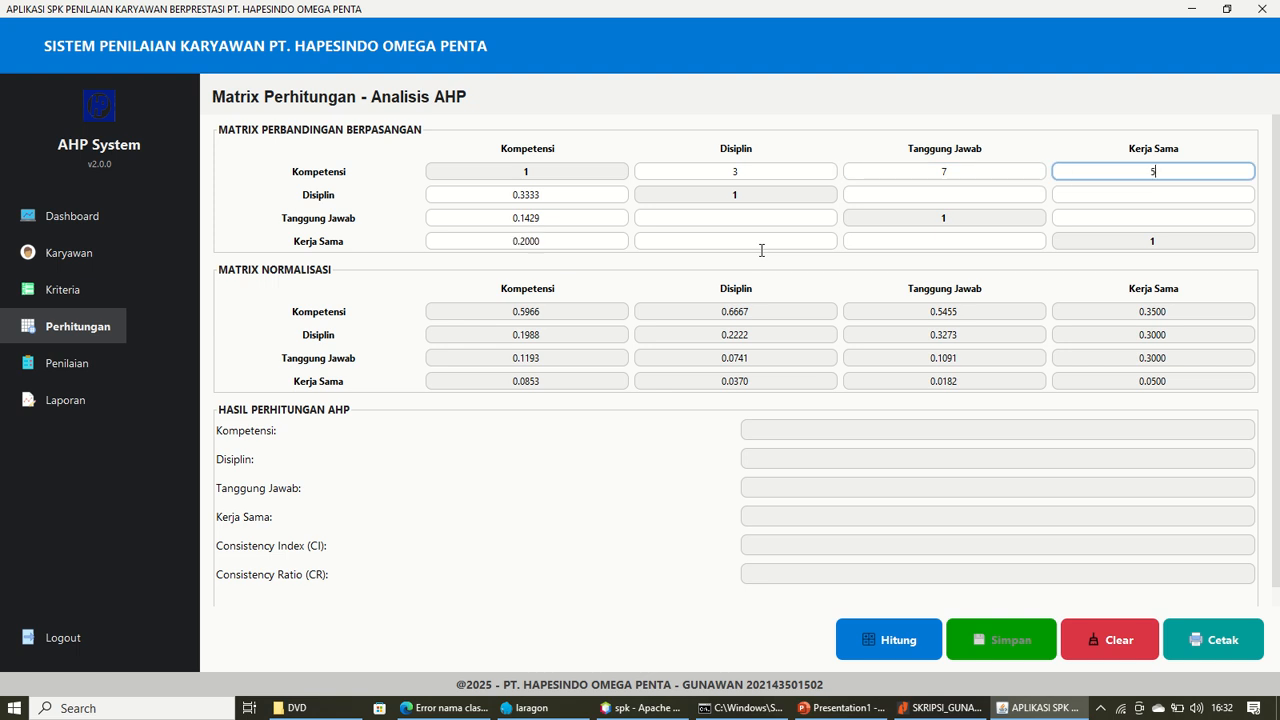
Fill the remaining comparison cells with 3, 7 and 5 and calculate, giving inconsistent CR 0.1345
key(Tab)
key(Tab)
key(Tab)
text(3)
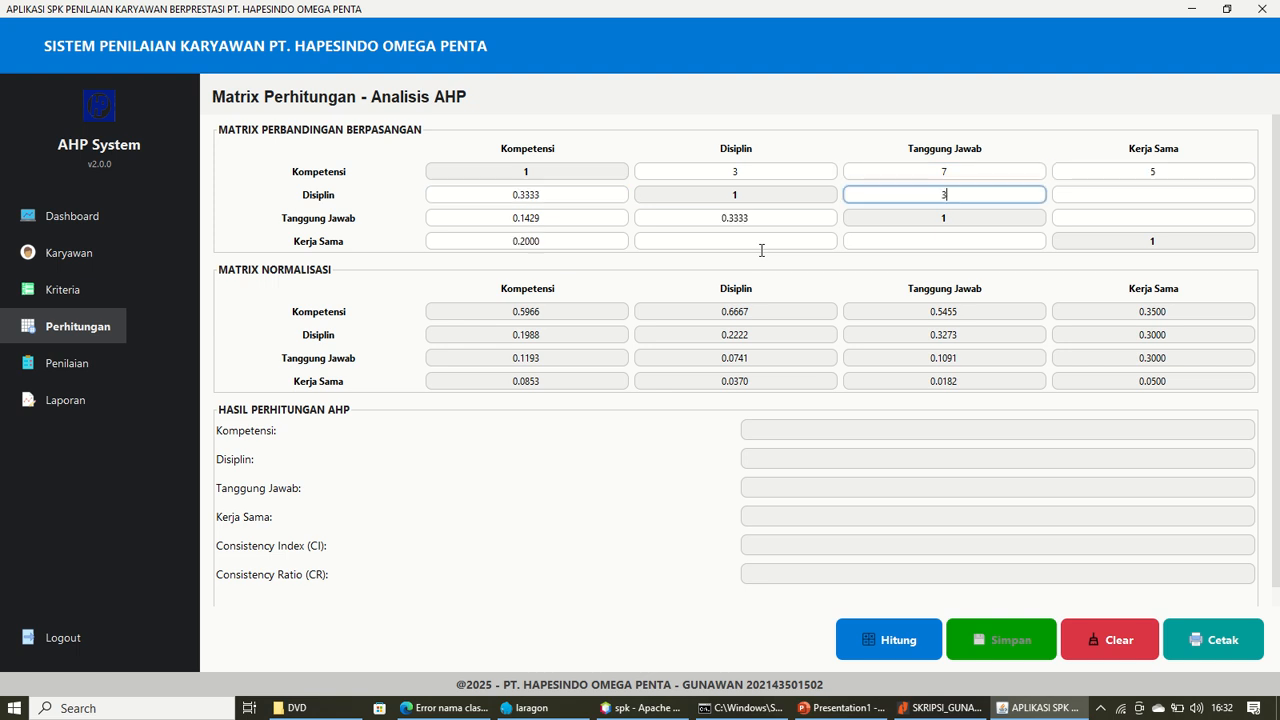
key(Tab)
text(7)
key(Tab)
key(Tab)
key(Tab)
key(Tab)
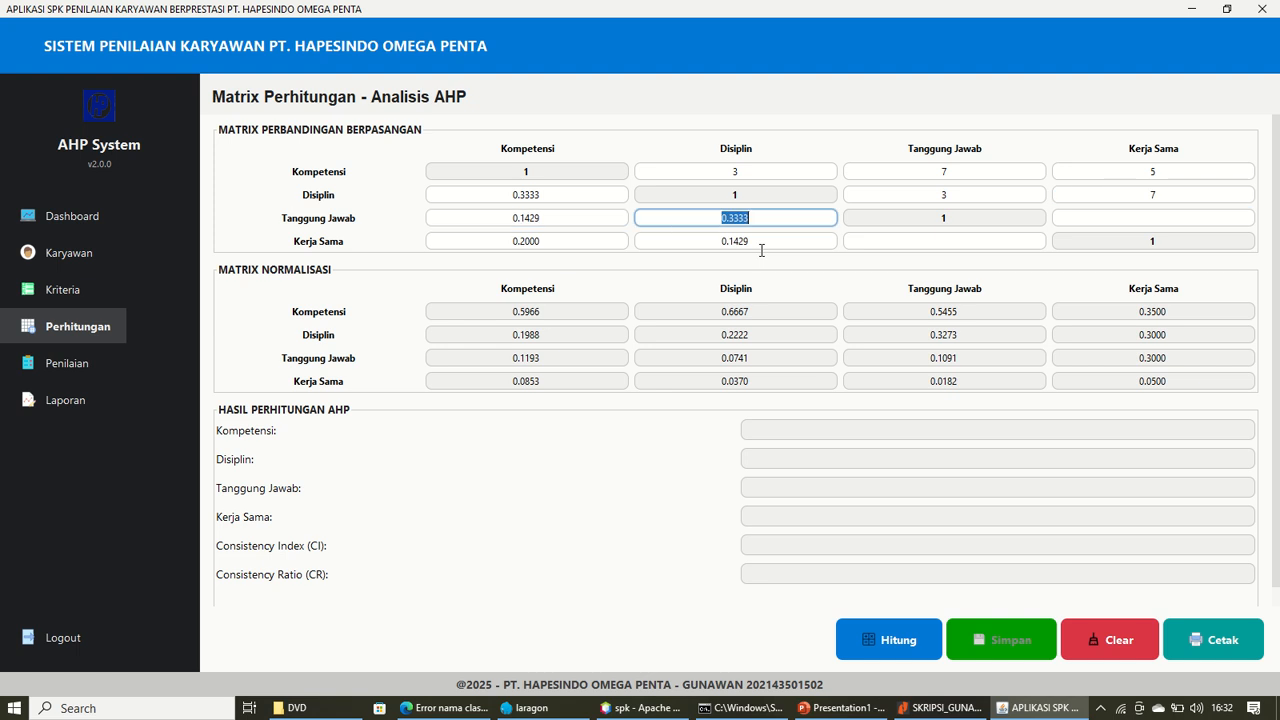
text(7)
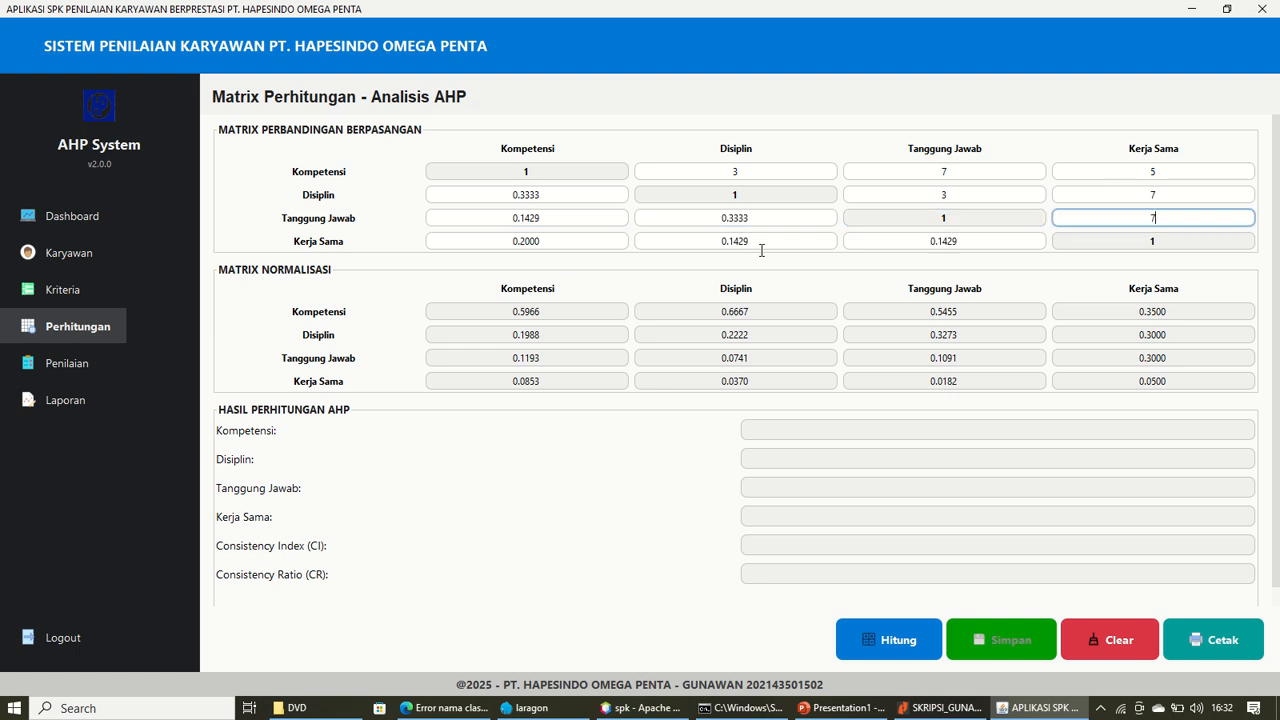
key(BackSpace)
text(5)
click(893, 638)
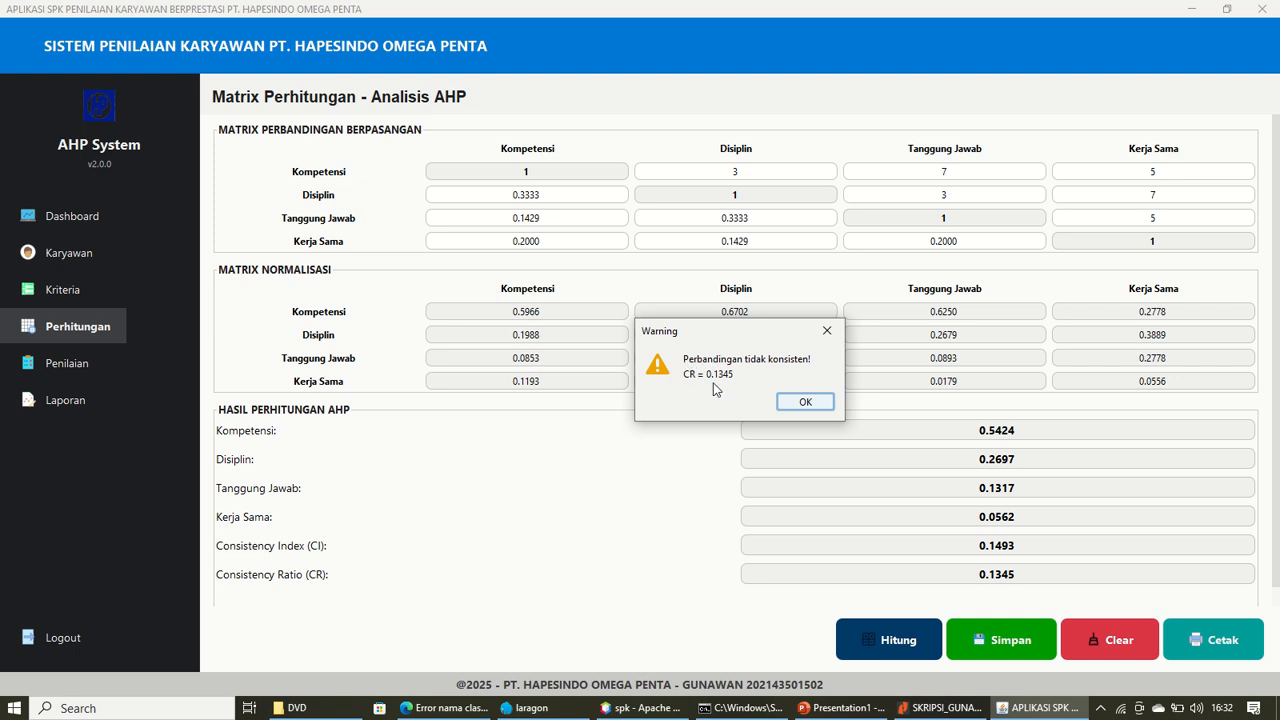
Set Kompetensi to 5 vs Tanggung Jawab and 7 vs Kerja Sama, recalculating to CR 0.0742
click(802, 402)
click(893, 171)
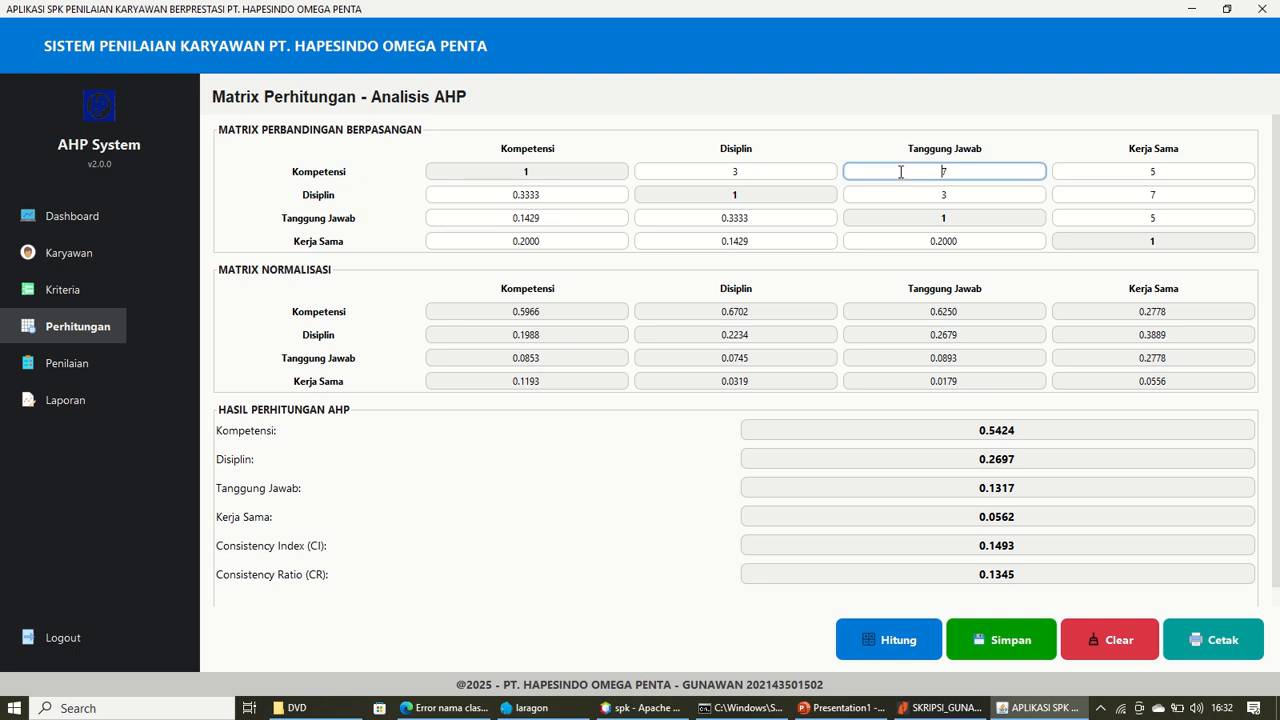
key(BackSpace)
text(5)
click(1152, 168)
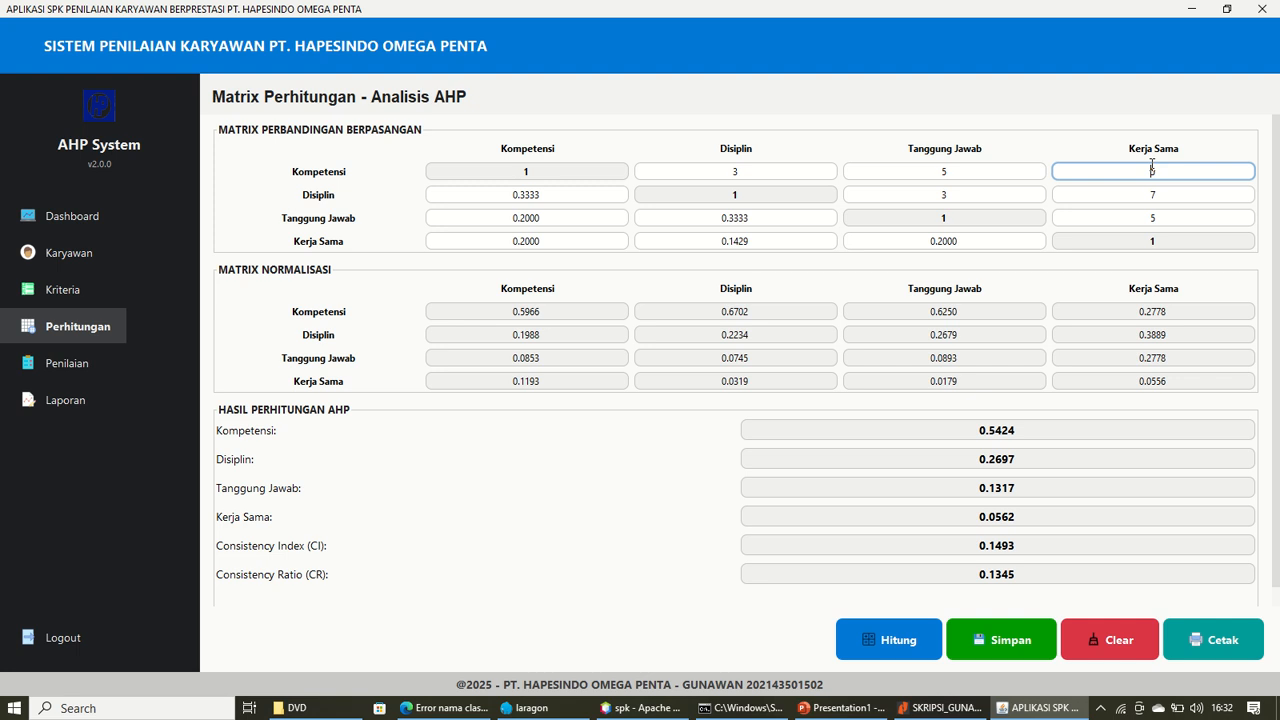
drag(1152, 168, 1182, 166)
key(BackSpace)
text(7)
click(893, 640)
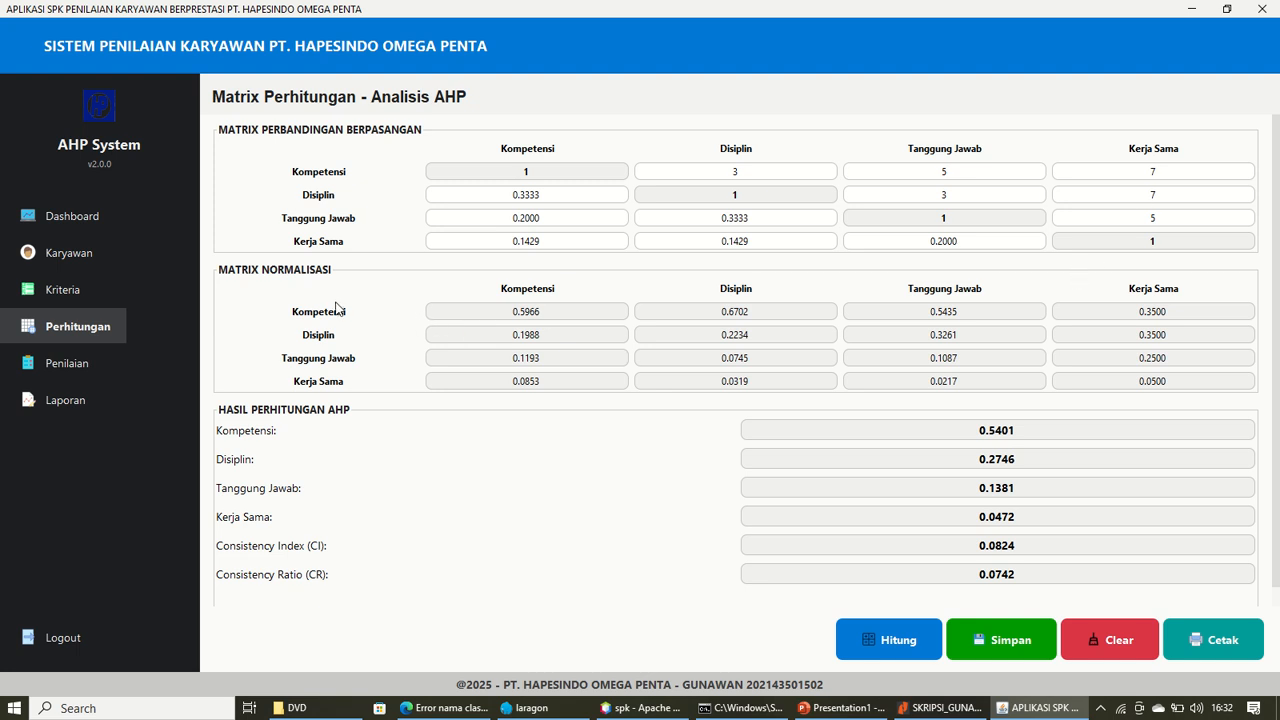
Try saving the AHP weights twice, dismissing the criteria-count mismatch error each time
double_click(518, 314)
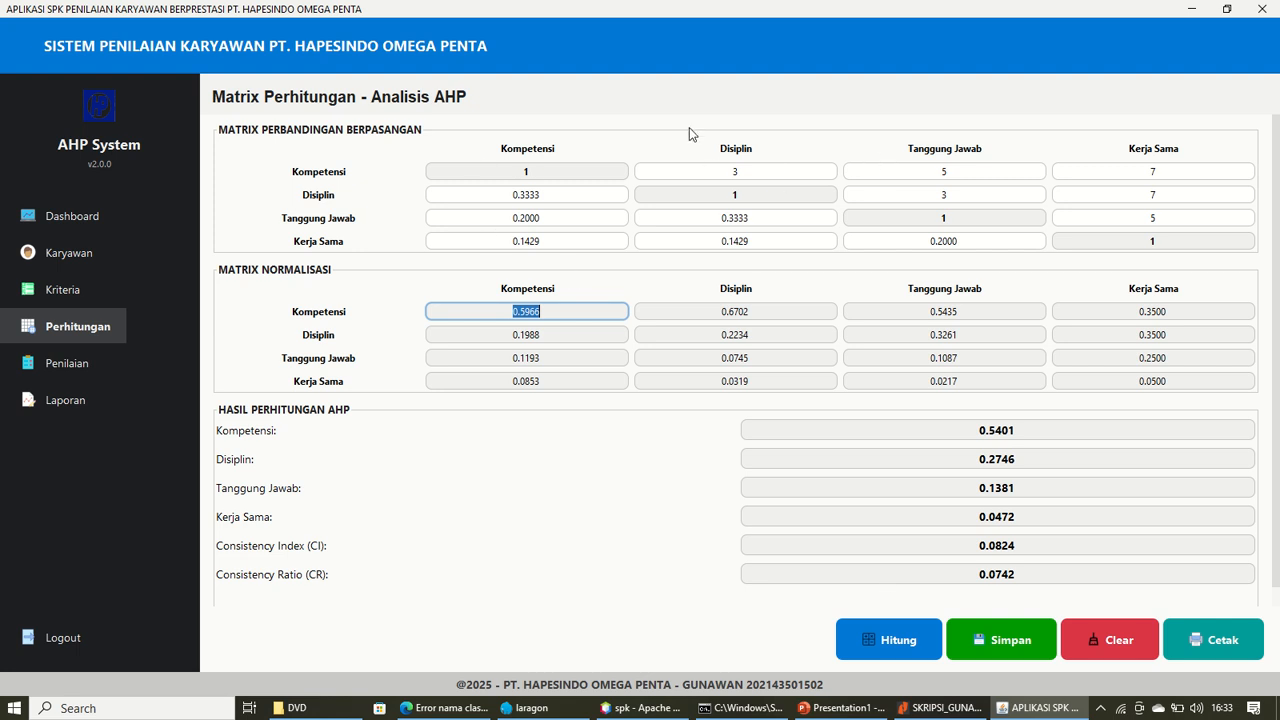
click(1006, 640)
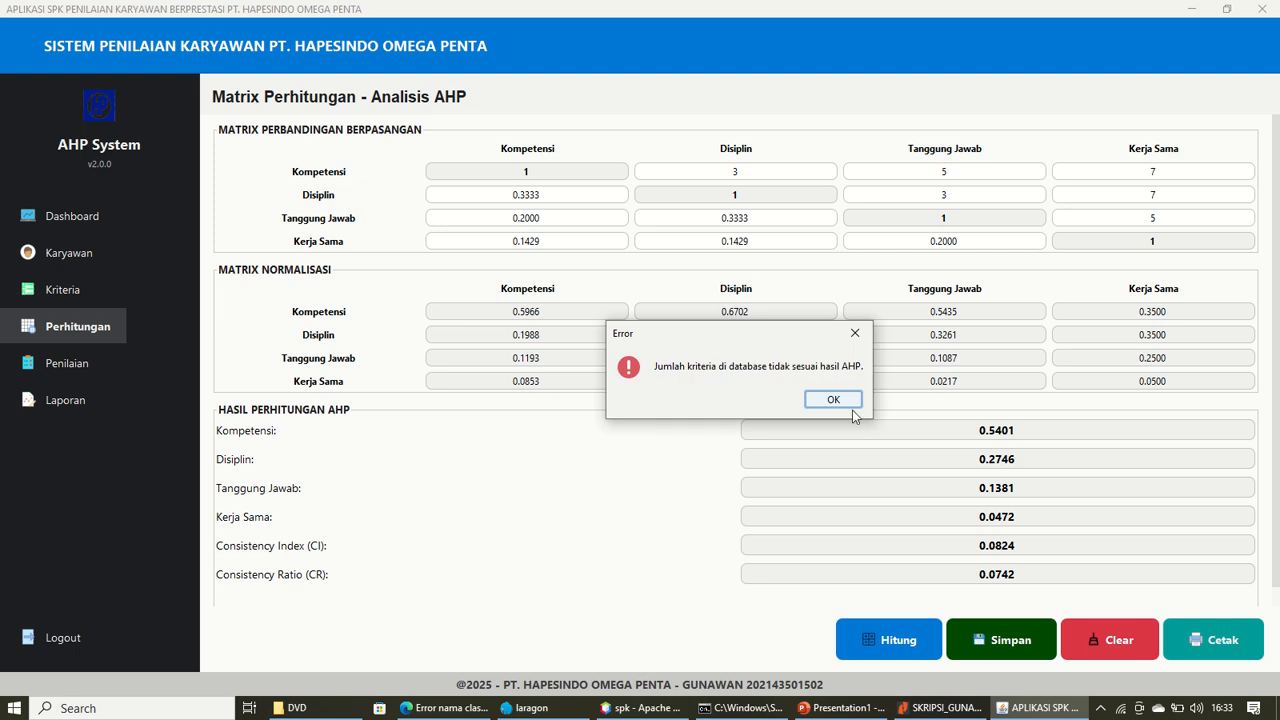
click(846, 402)
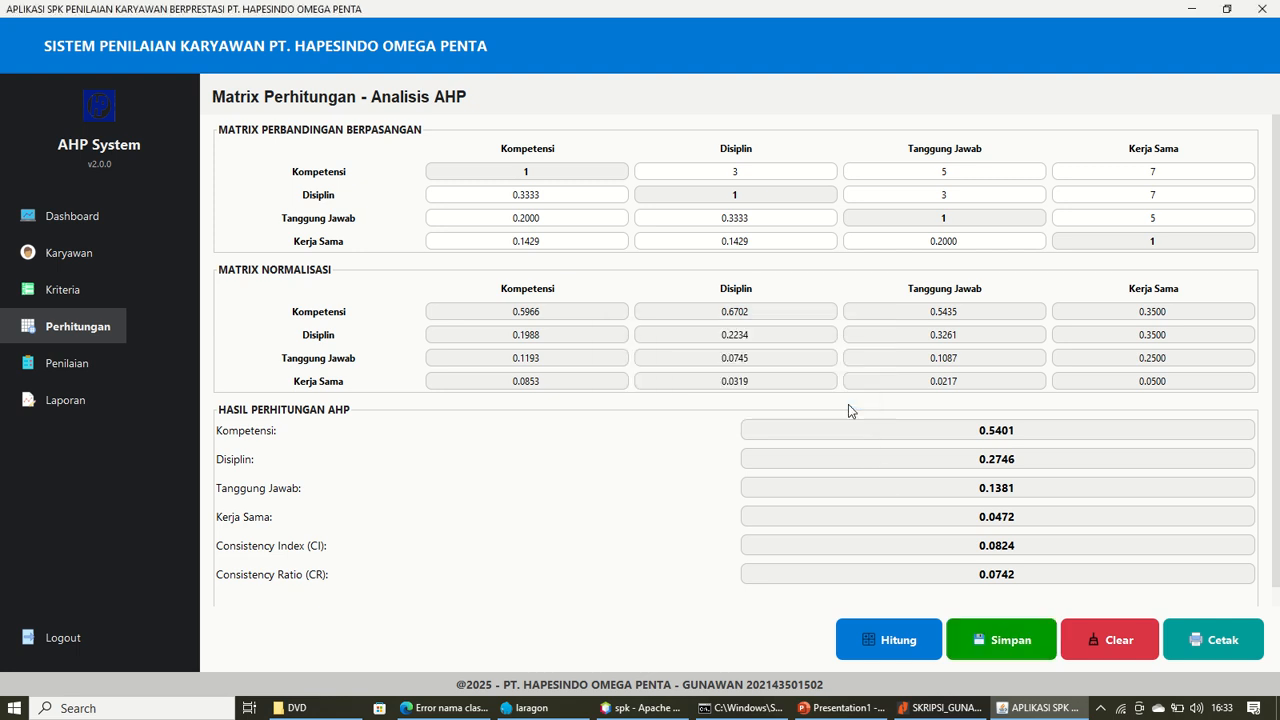
click(984, 637)
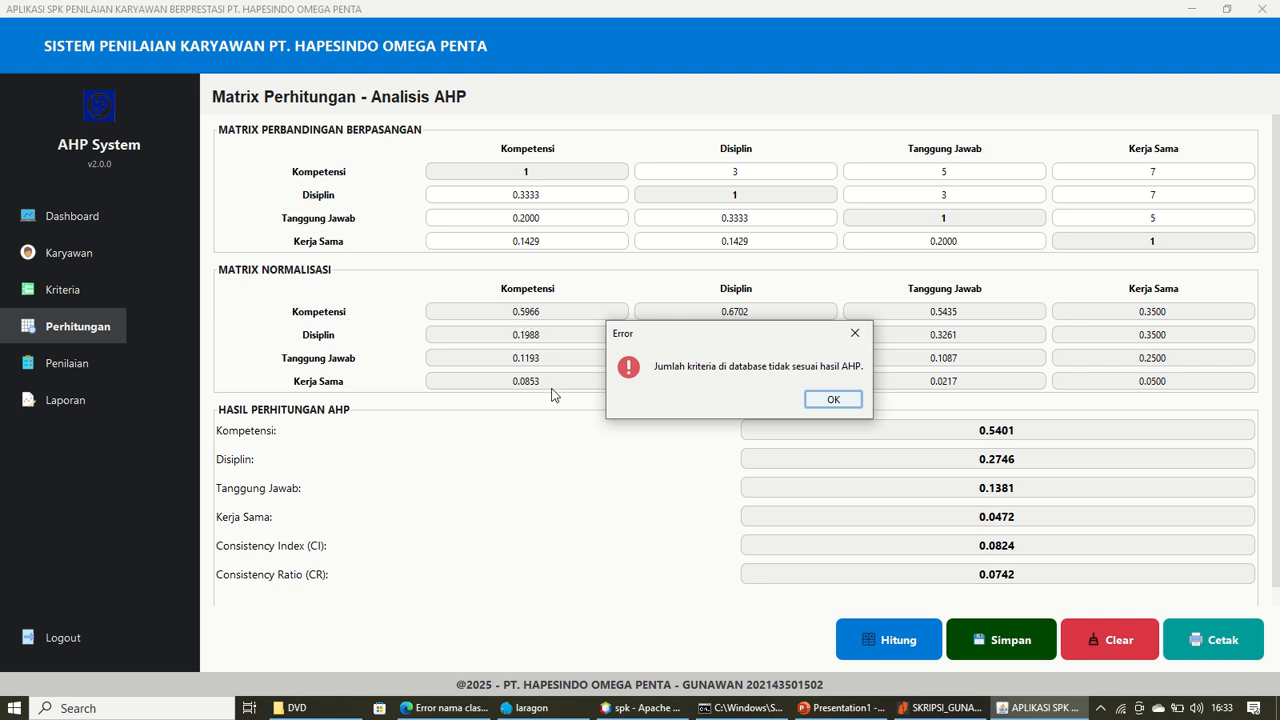
click(847, 401)
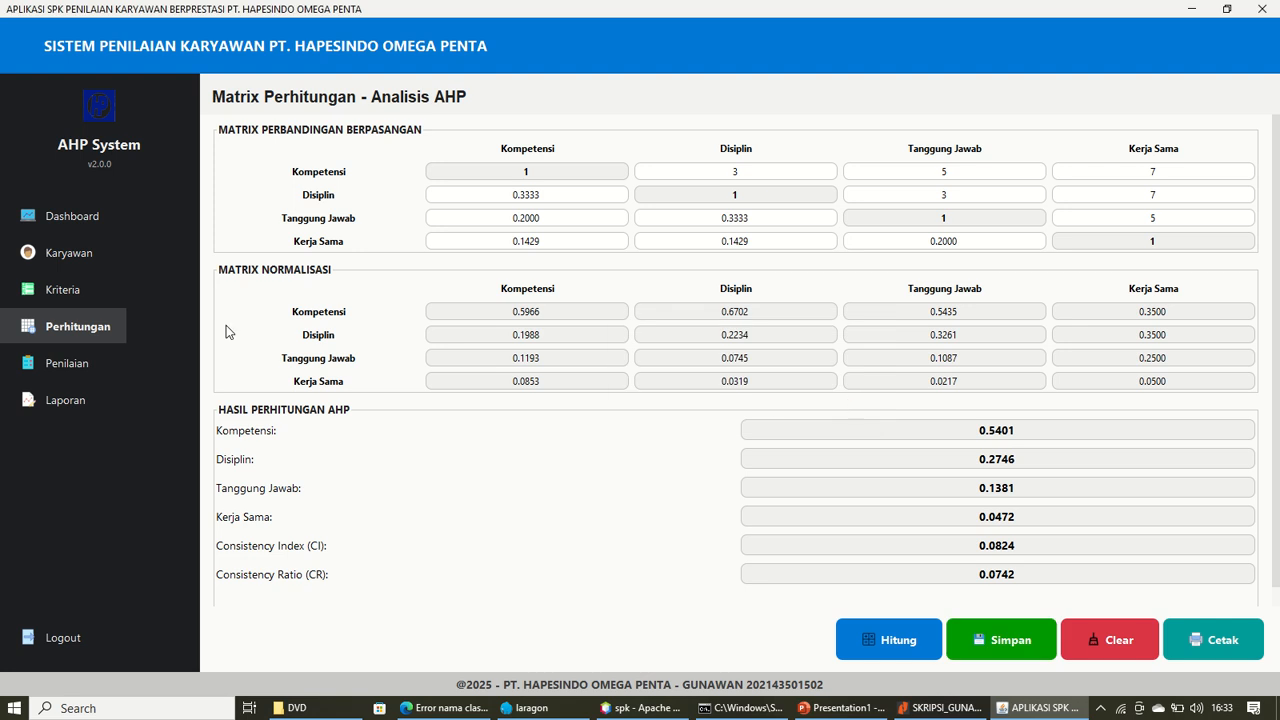
Delete the K5 Pendidikan criterion from the criteria list
click(70, 287)
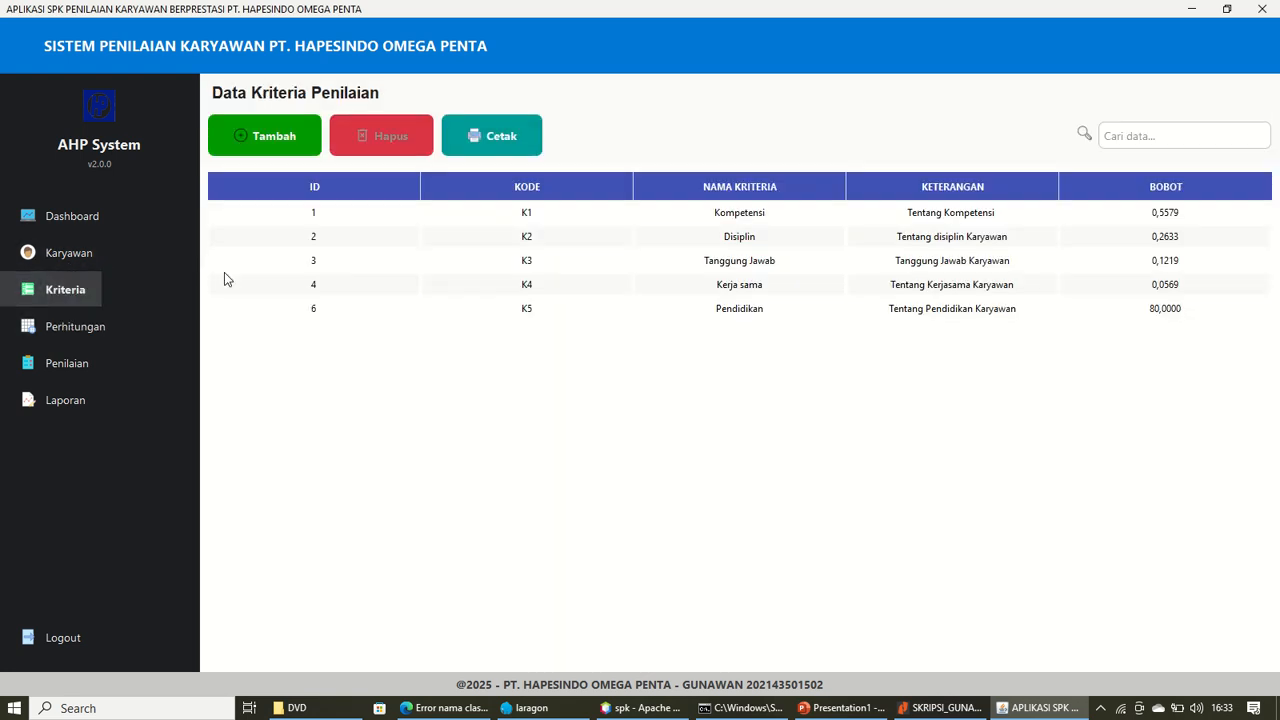
click(320, 313)
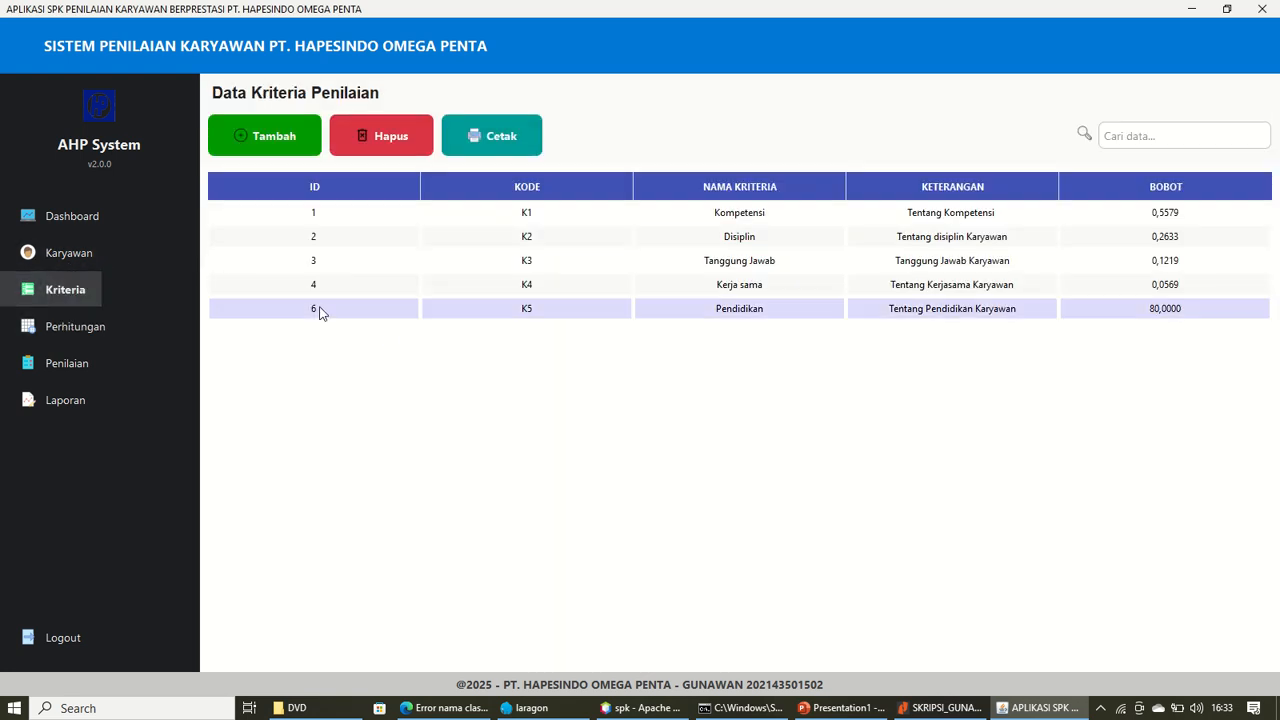
click(372, 135)
click(801, 404)
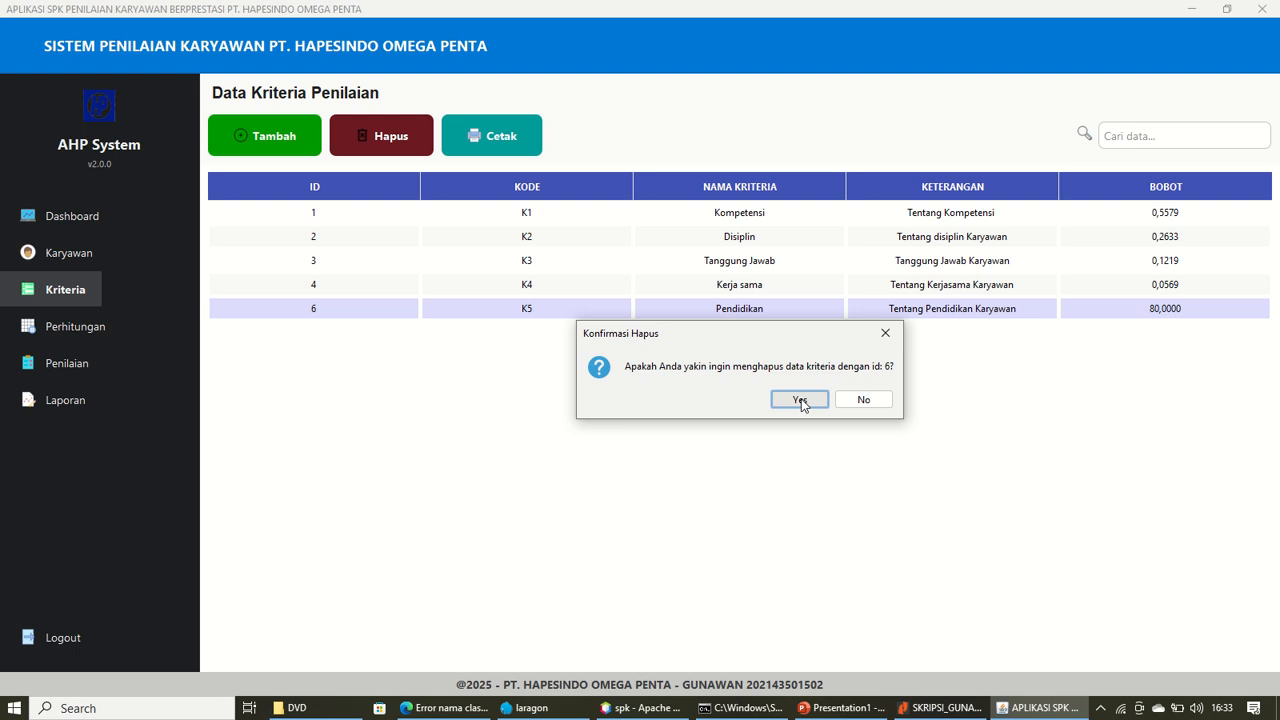
click(809, 399)
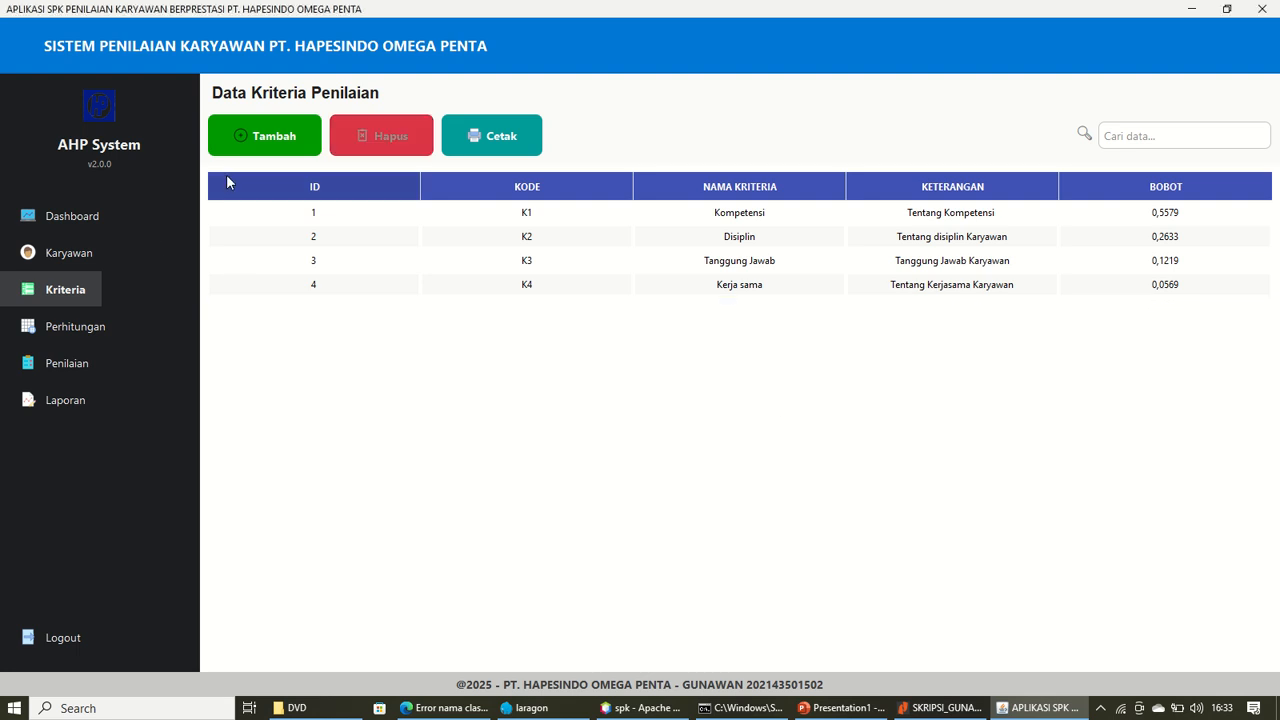
Save the four AHP weights from the Perhitungan matrix and print the calculation report
click(92, 334)
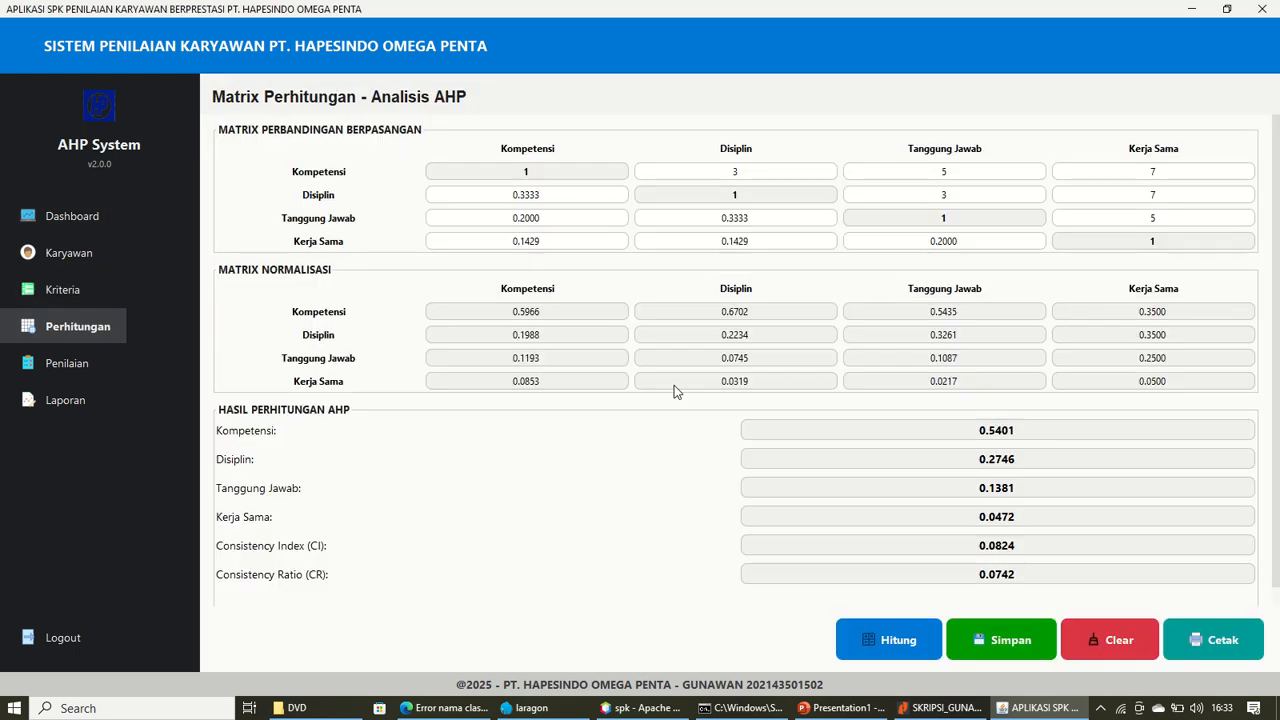
click(1005, 642)
click(809, 401)
click(1192, 640)
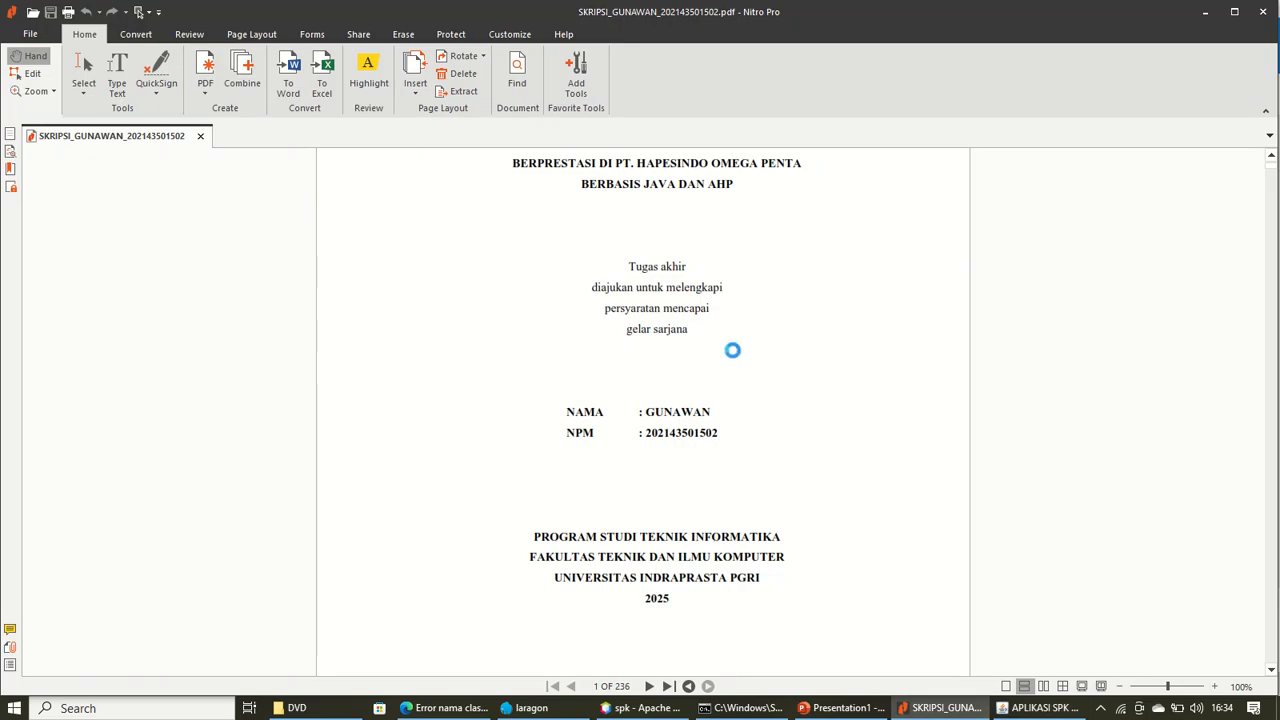
Scroll through the one-page Data Kriteria Penilaian PDF, then return to the appraisal app
scroll(790, 335, down, 5)
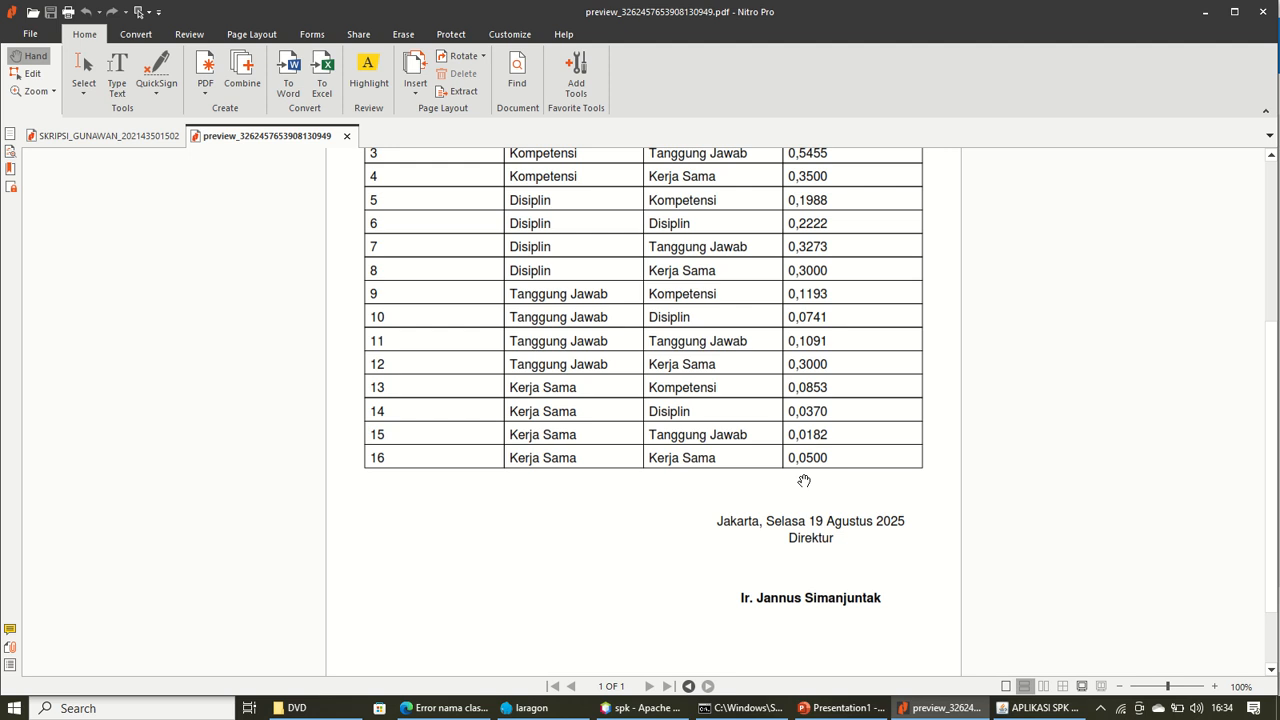
scroll(720, 392, up, 4)
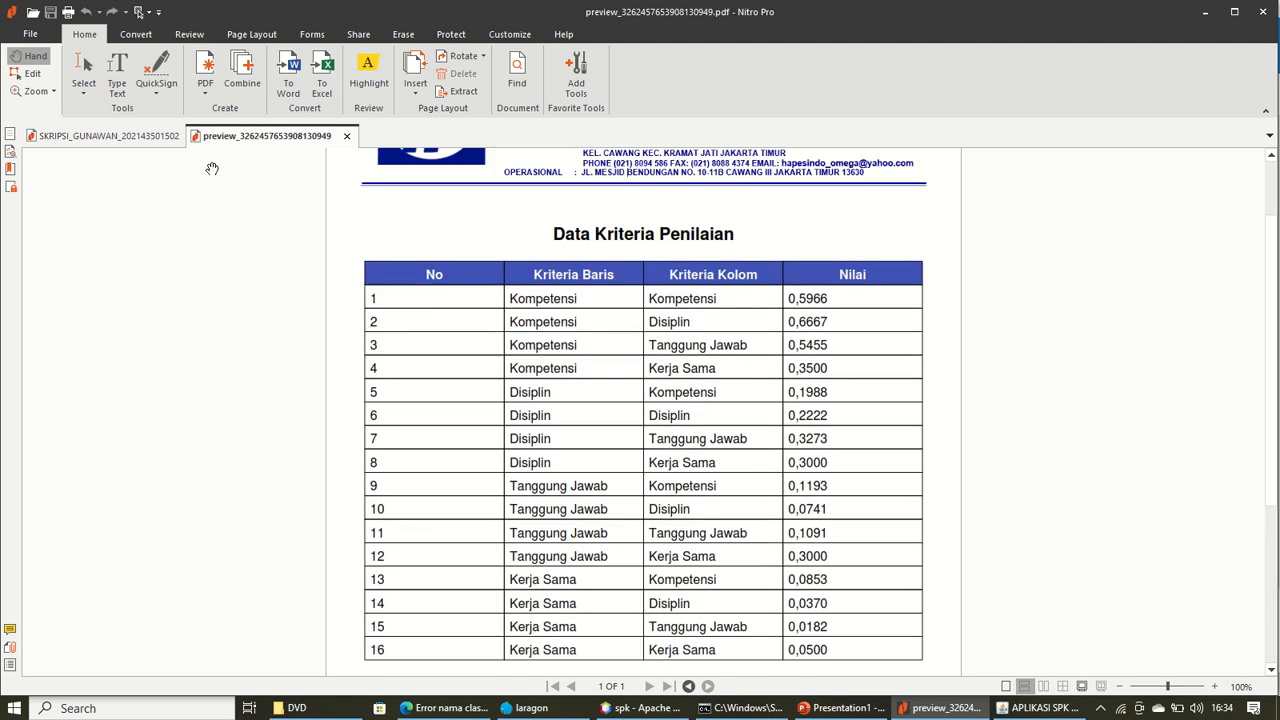
click(1024, 708)
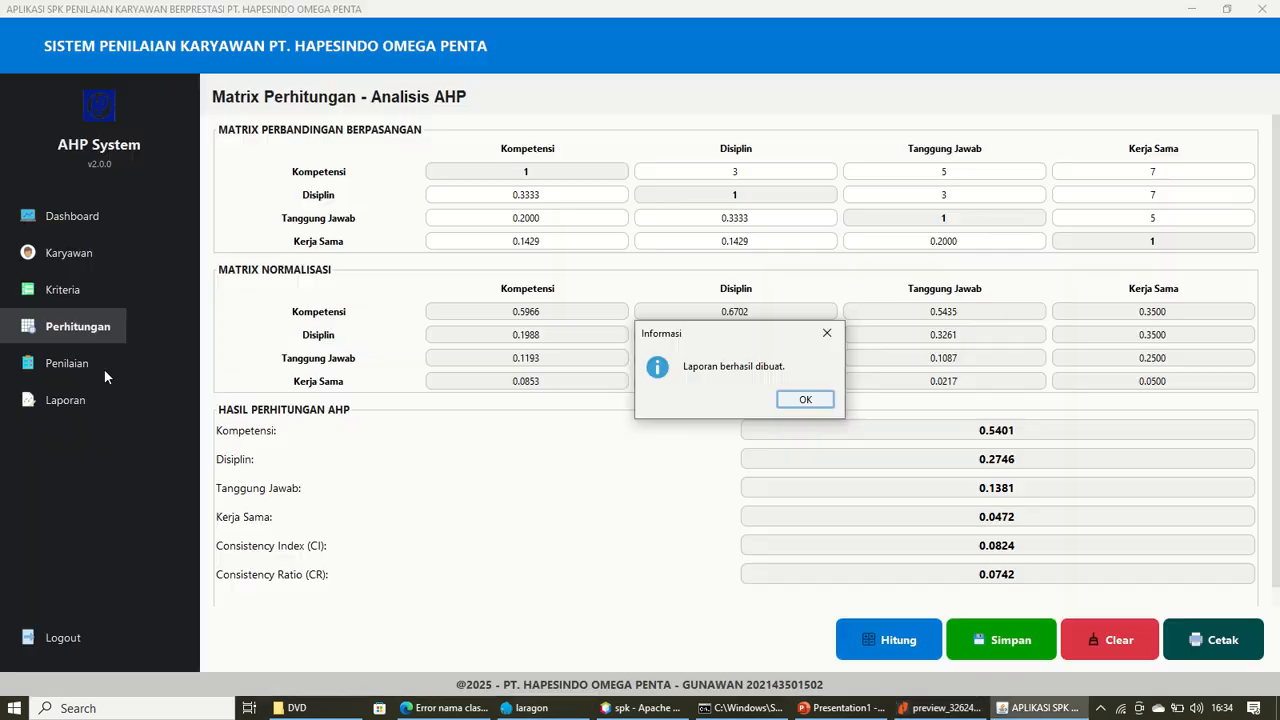
Dismiss the report message and load employee id 9 on the Penilaian page
click(805, 400)
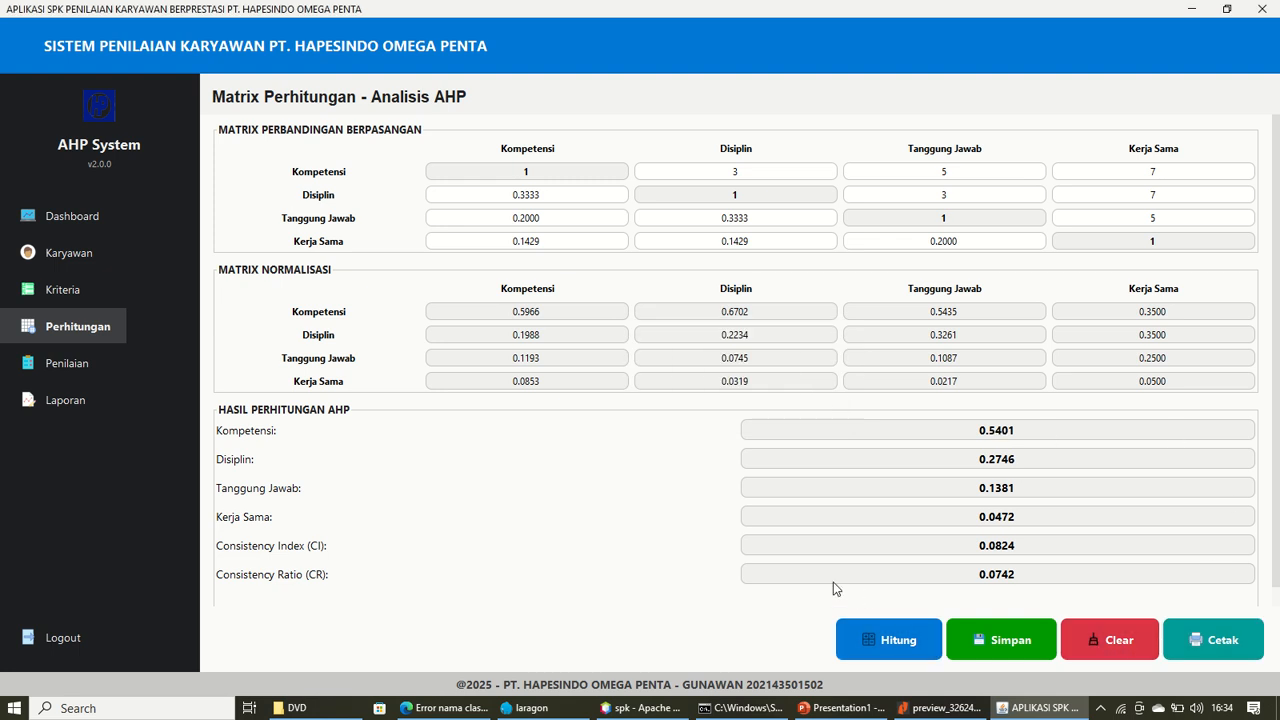
click(76, 368)
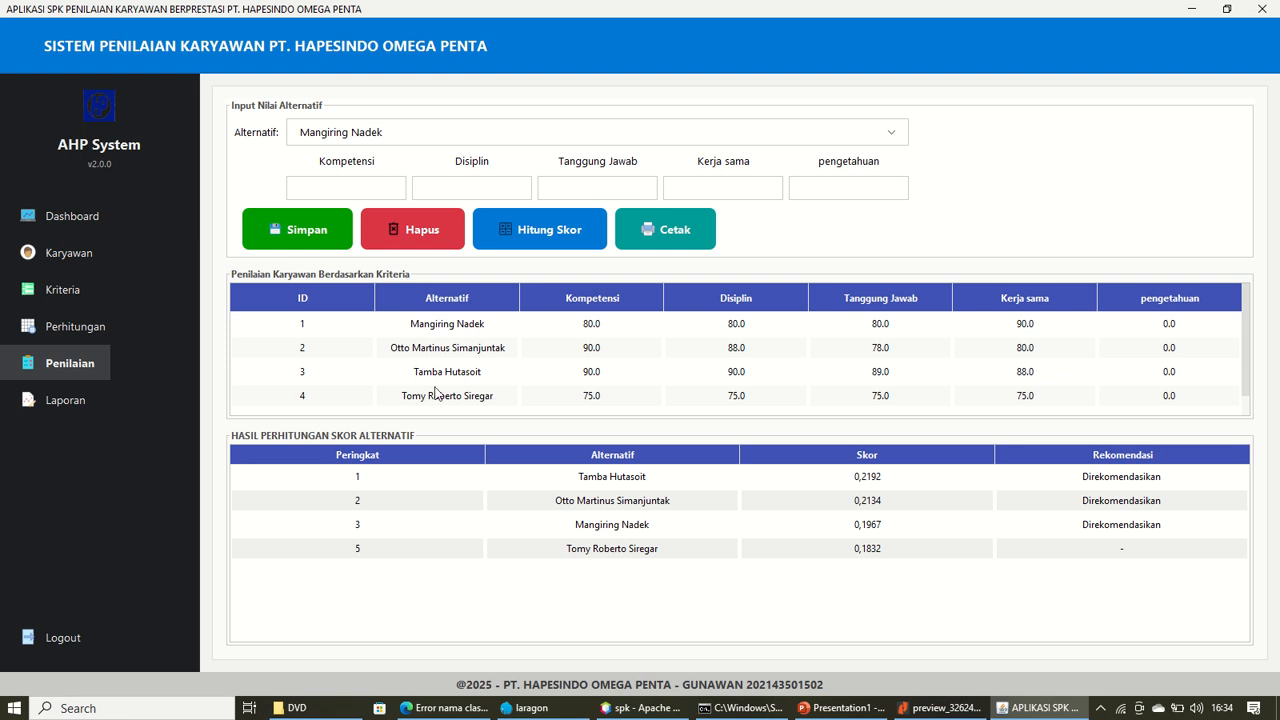
click(477, 396)
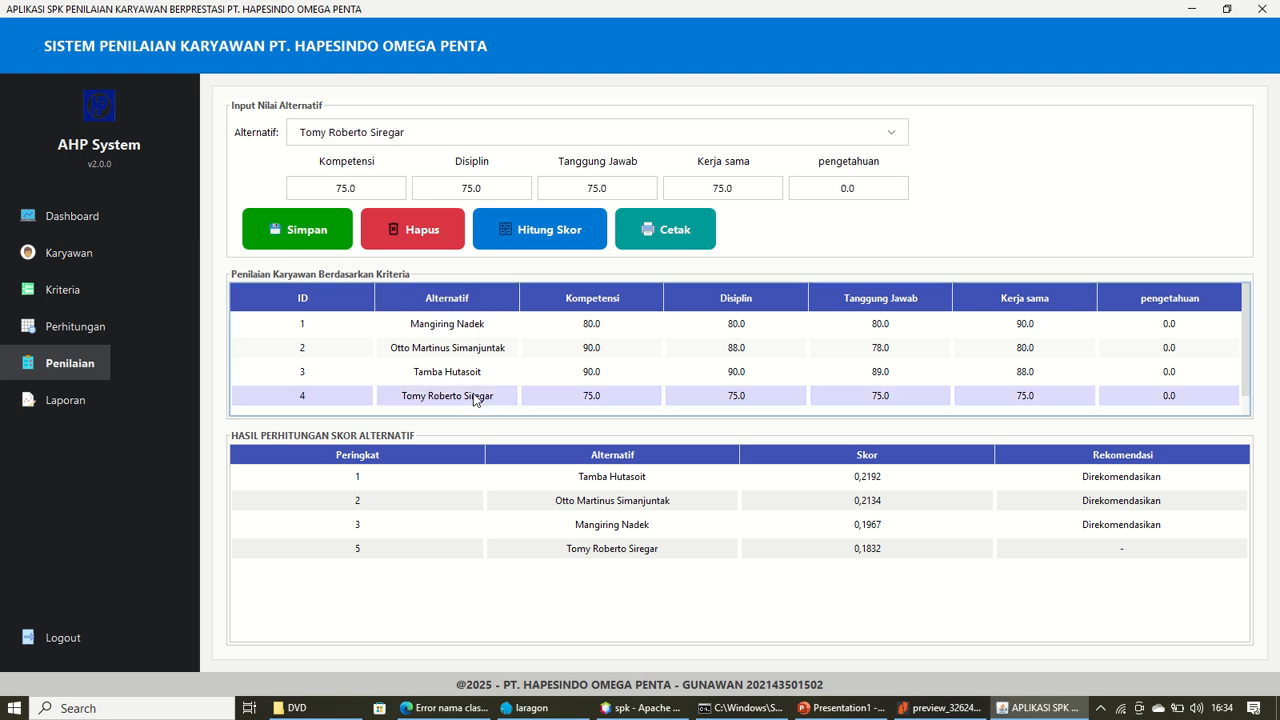
scroll(543, 383, down, 1)
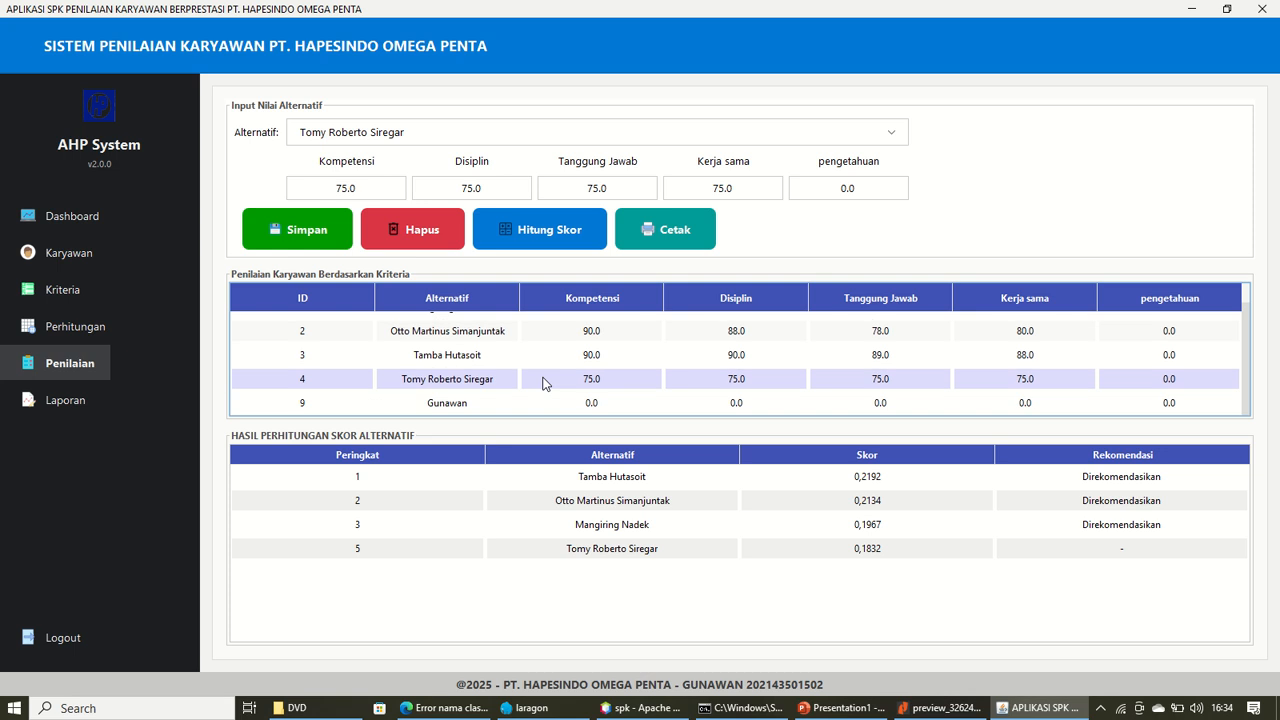
click(421, 407)
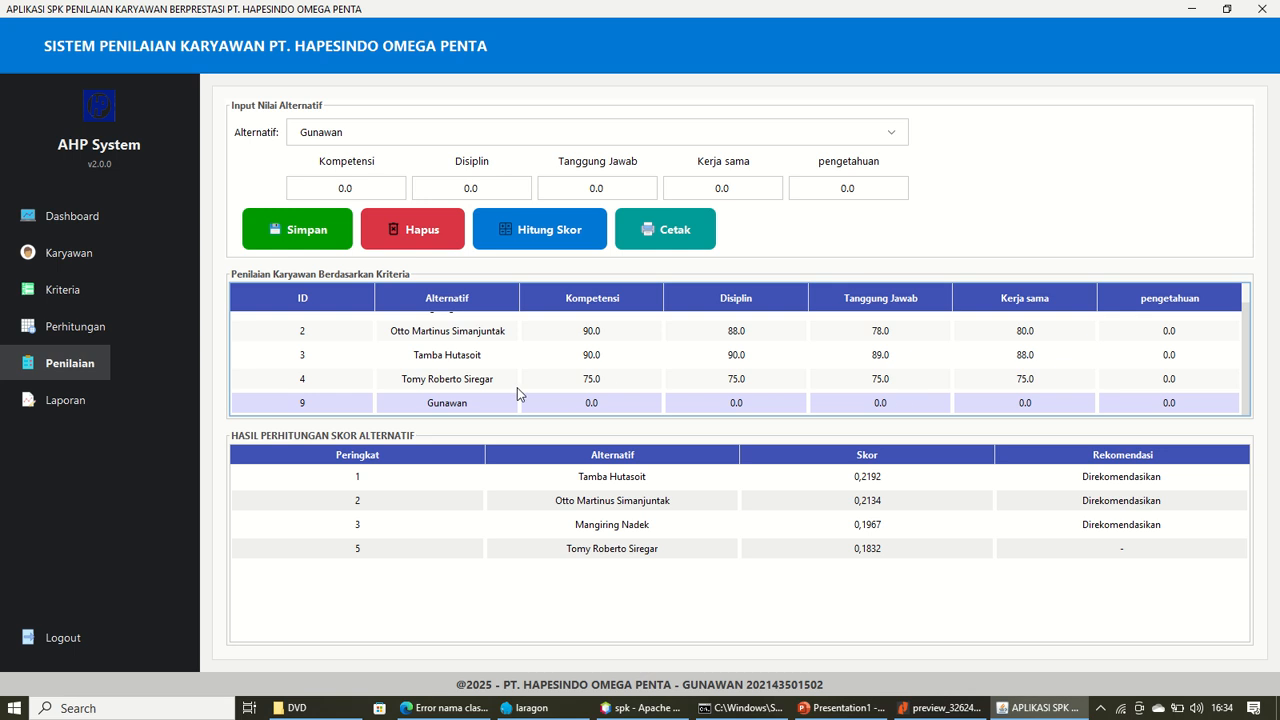
Enter and save id 9's scores: 90, 75, 80 and 75
click(369, 192)
drag(369, 193, 229, 179)
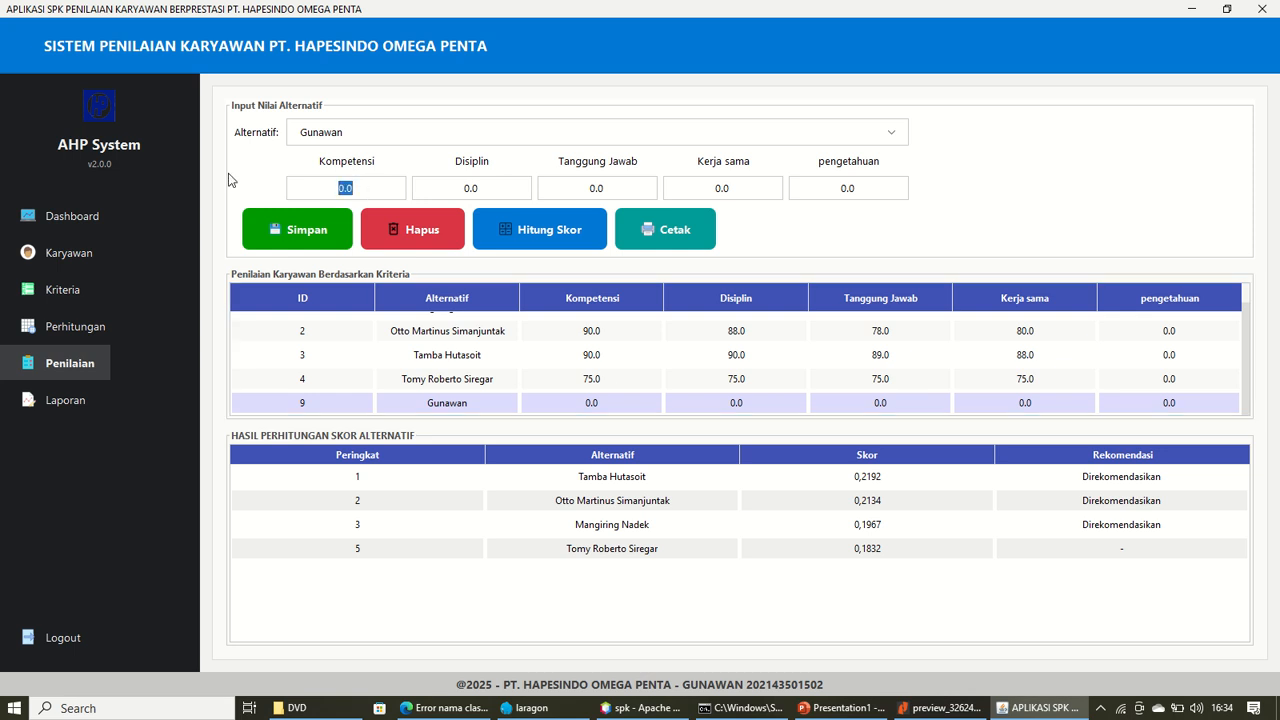
text(90)
drag(604, 186, 561, 186)
text(80)
drag(733, 190, 691, 189)
text(75)
drag(872, 193, 634, 170)
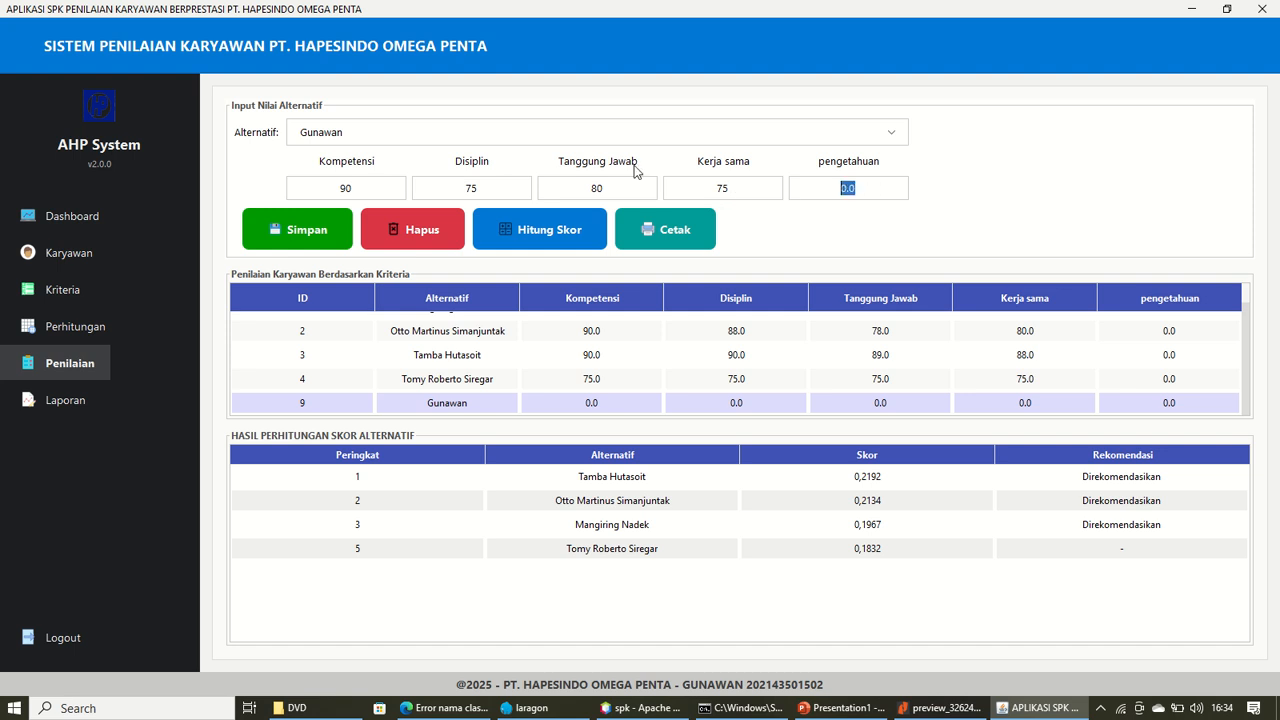
text(75)
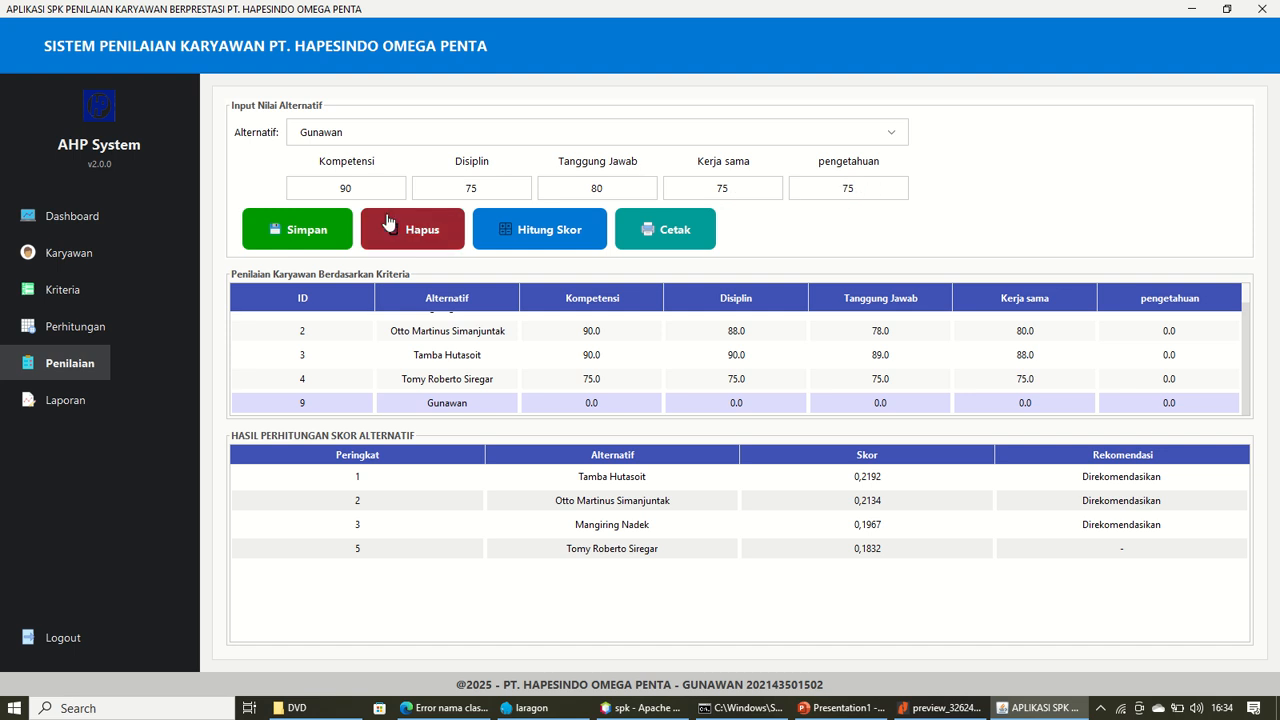
click(322, 225)
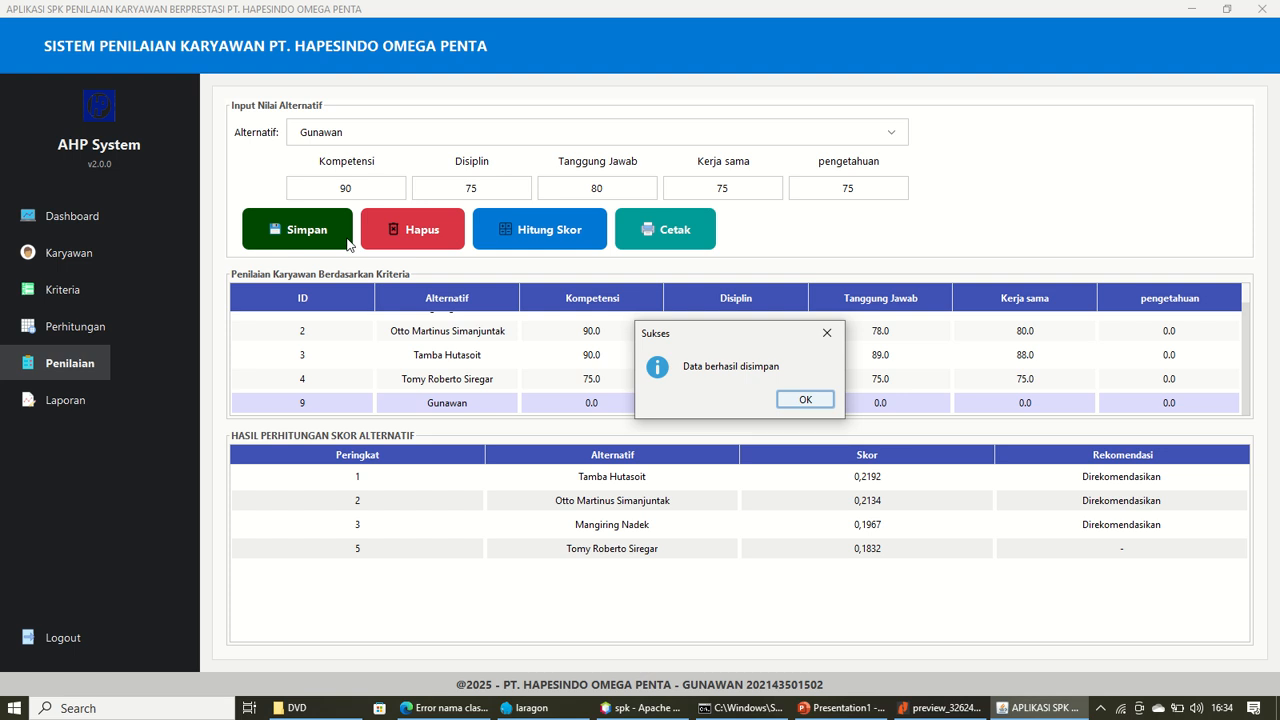
click(802, 403)
click(578, 407)
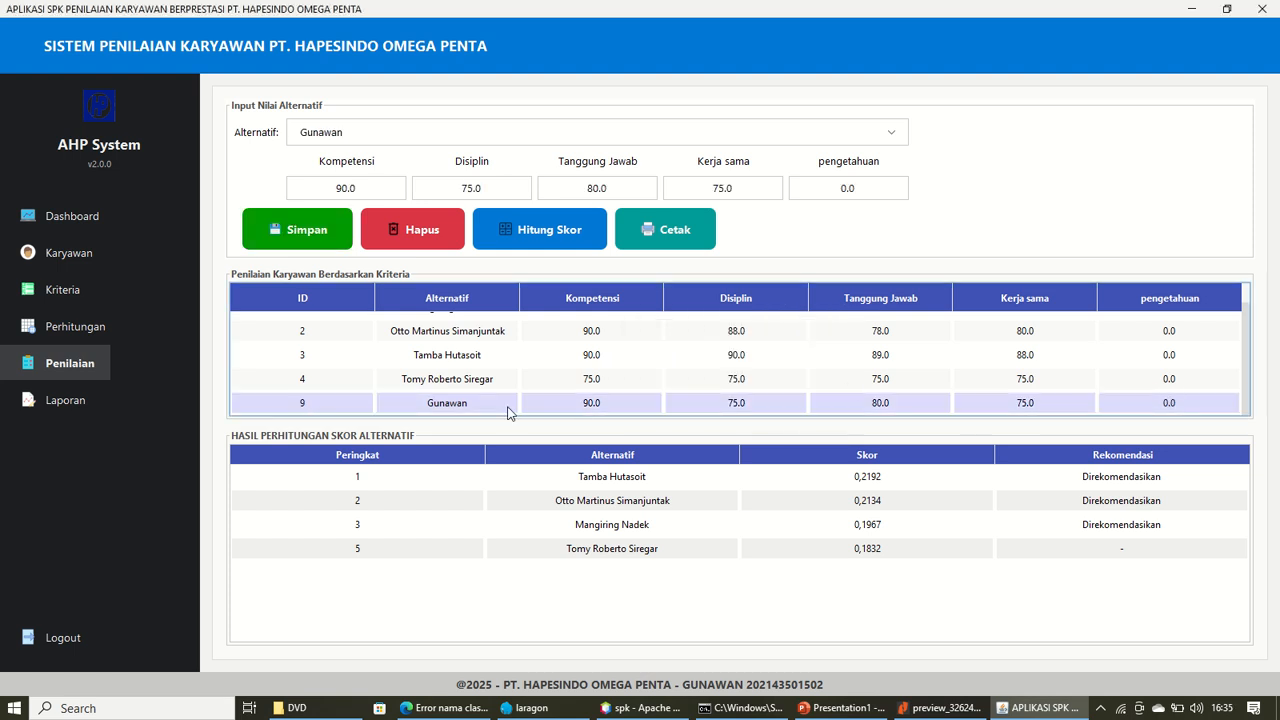
Calculate the AHP ranking, confirm Gunawan is third at 0,2010, then open Laporan
click(527, 238)
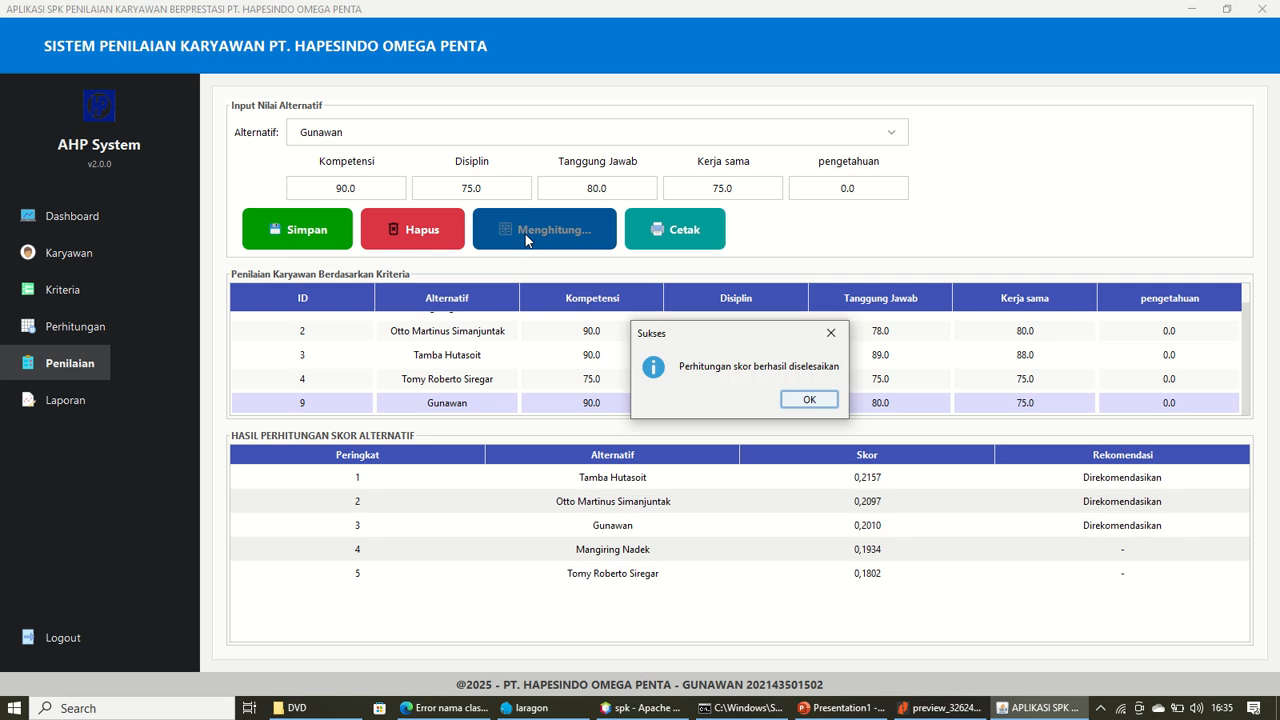
click(798, 404)
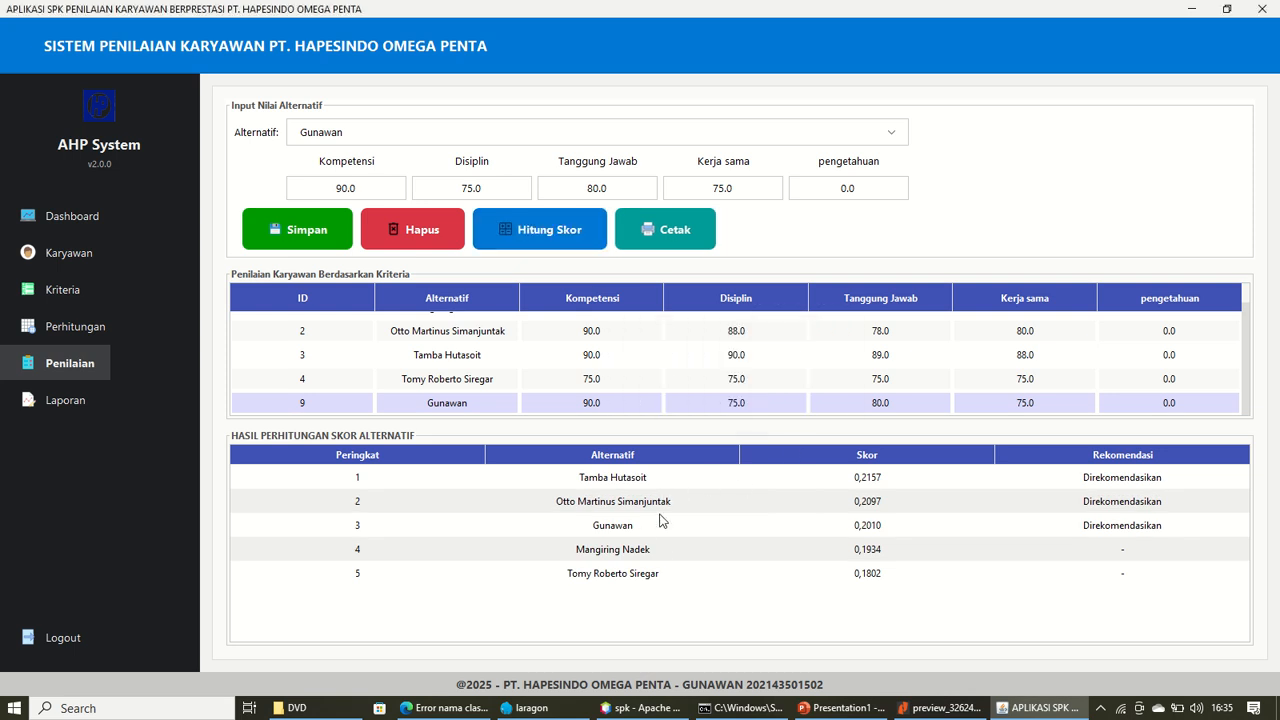
click(598, 528)
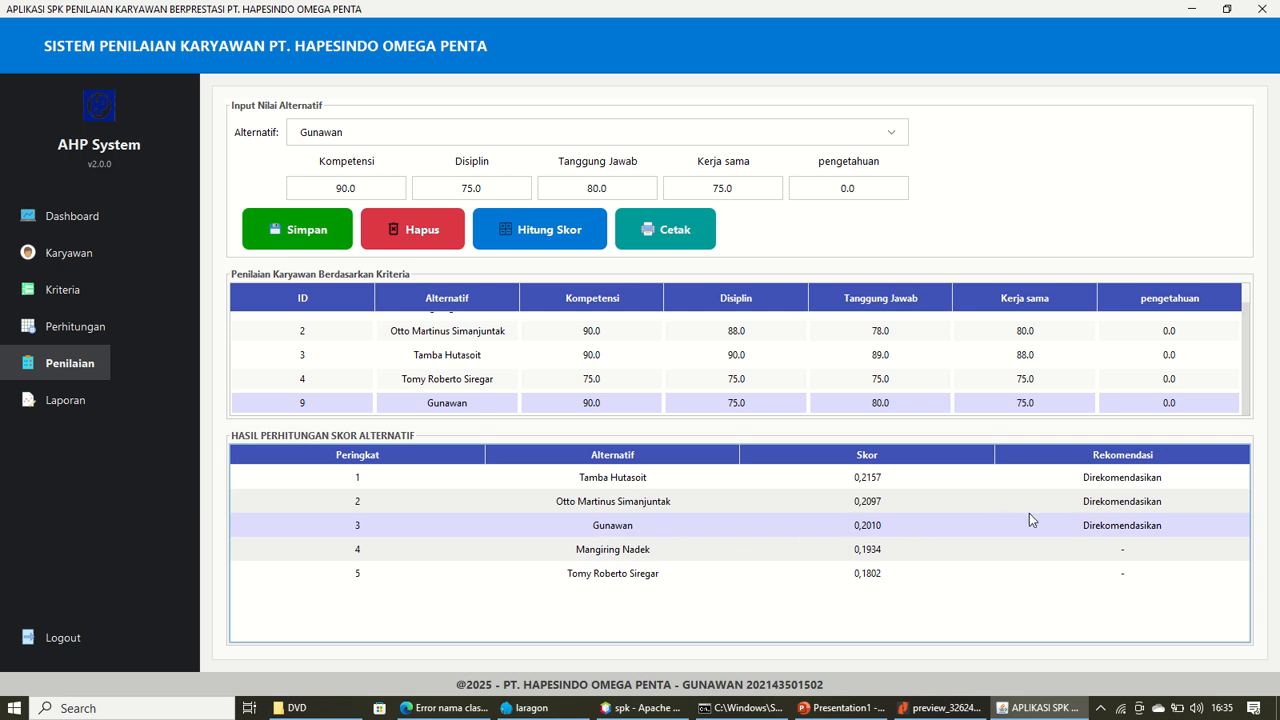
click(628, 482)
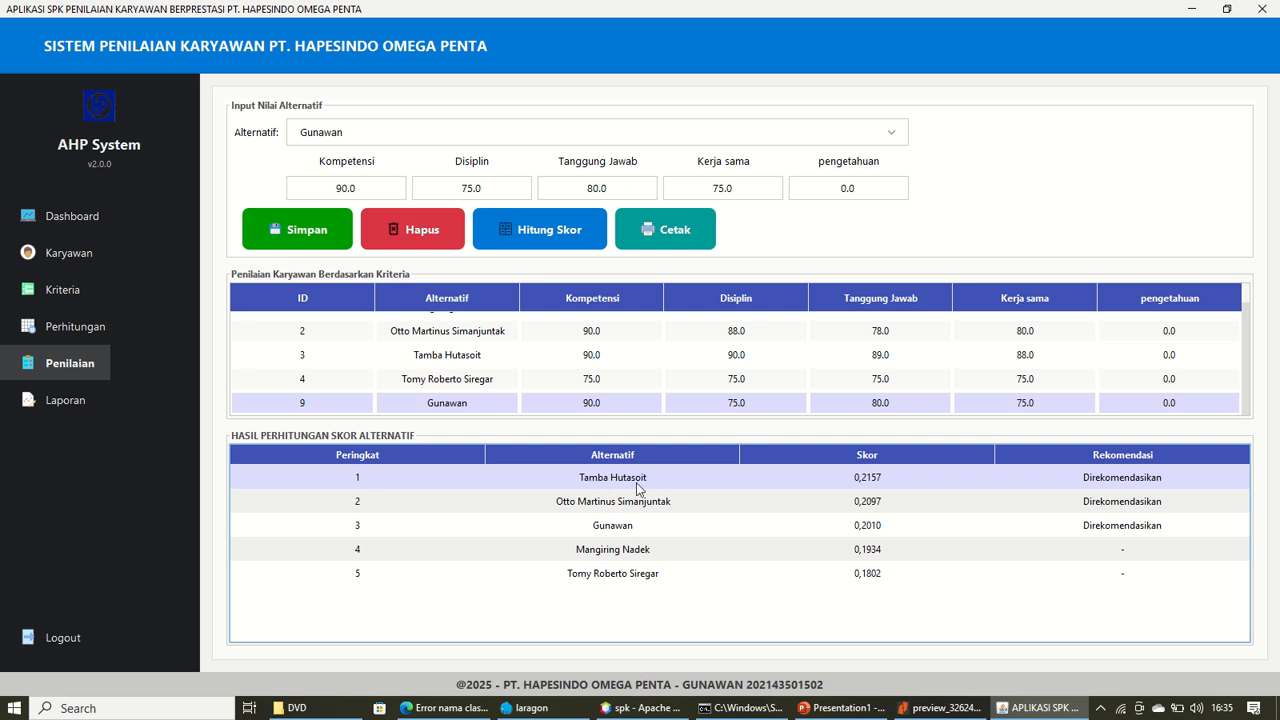
click(560, 505)
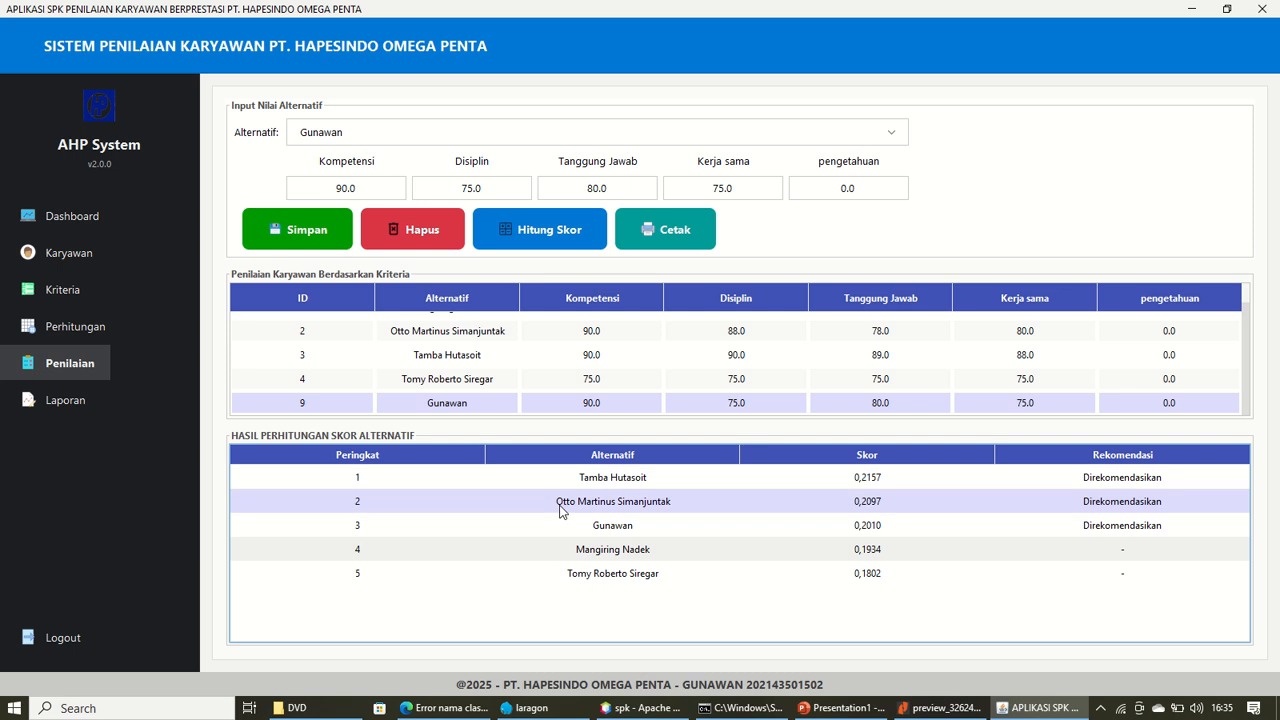
click(612, 529)
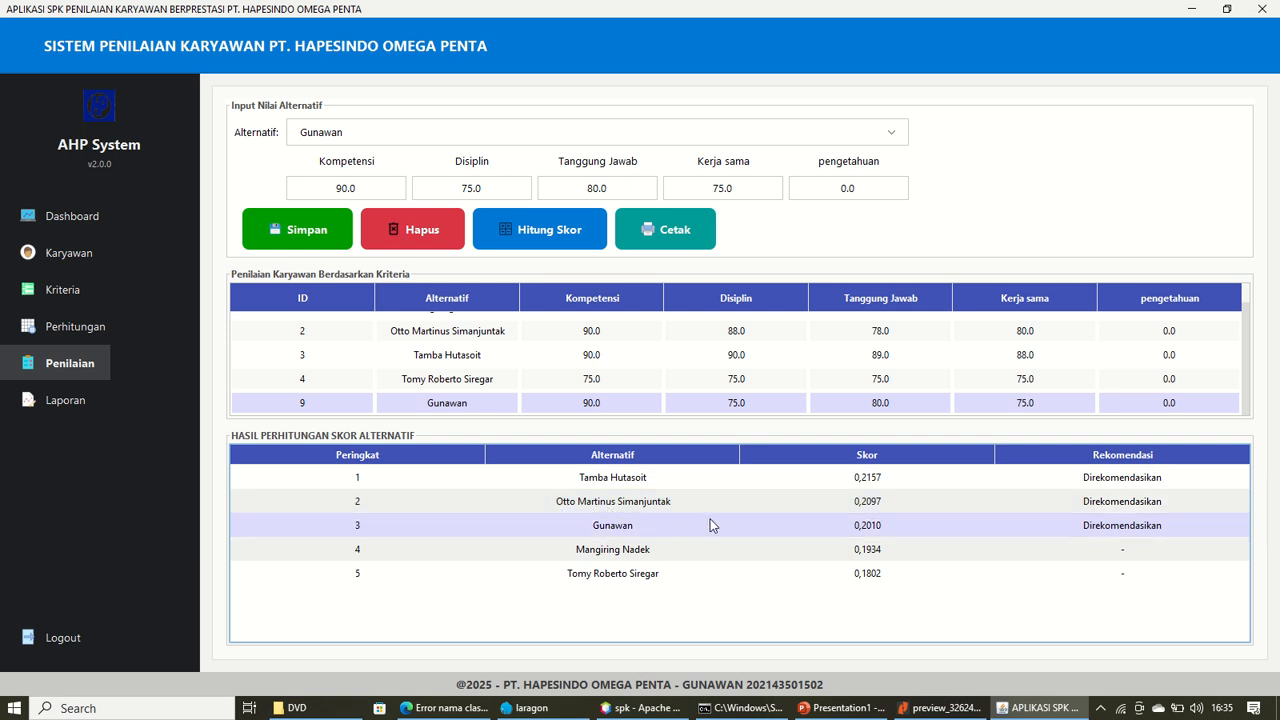
click(72, 410)
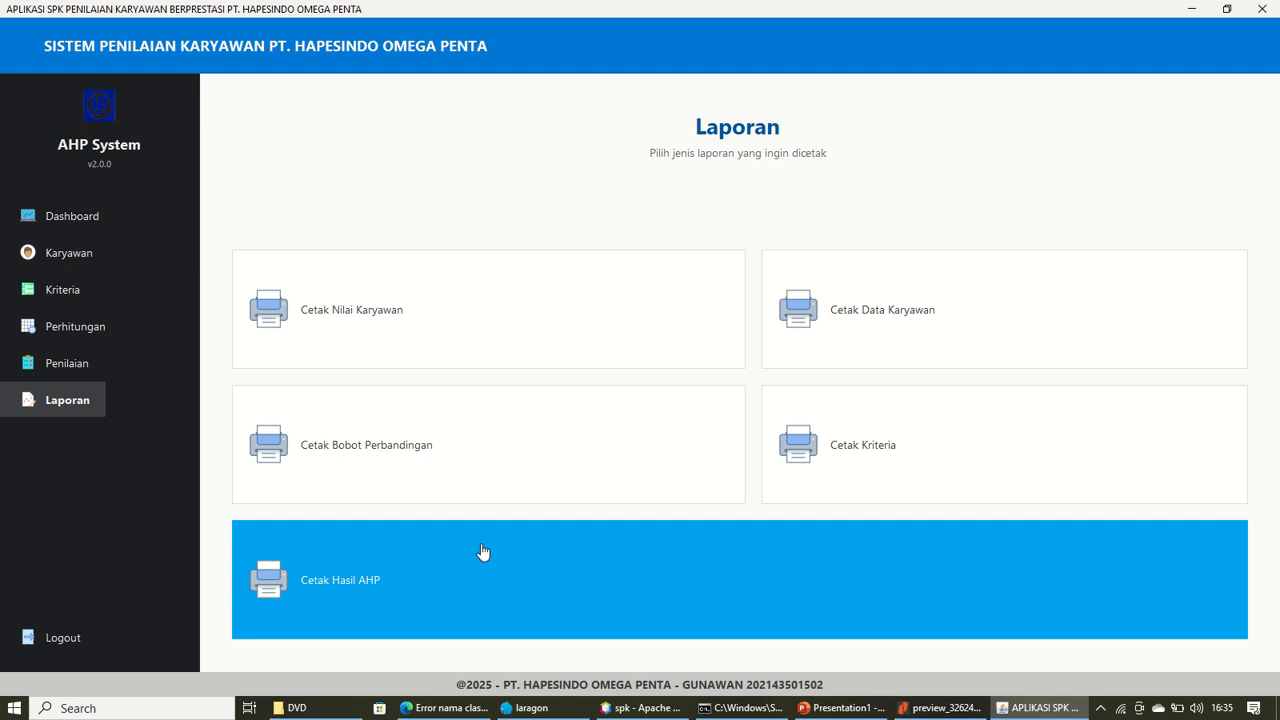
Print Cetak Hasil AHP to open the Laporan Hasil Penilaian PDF
click(483, 567)
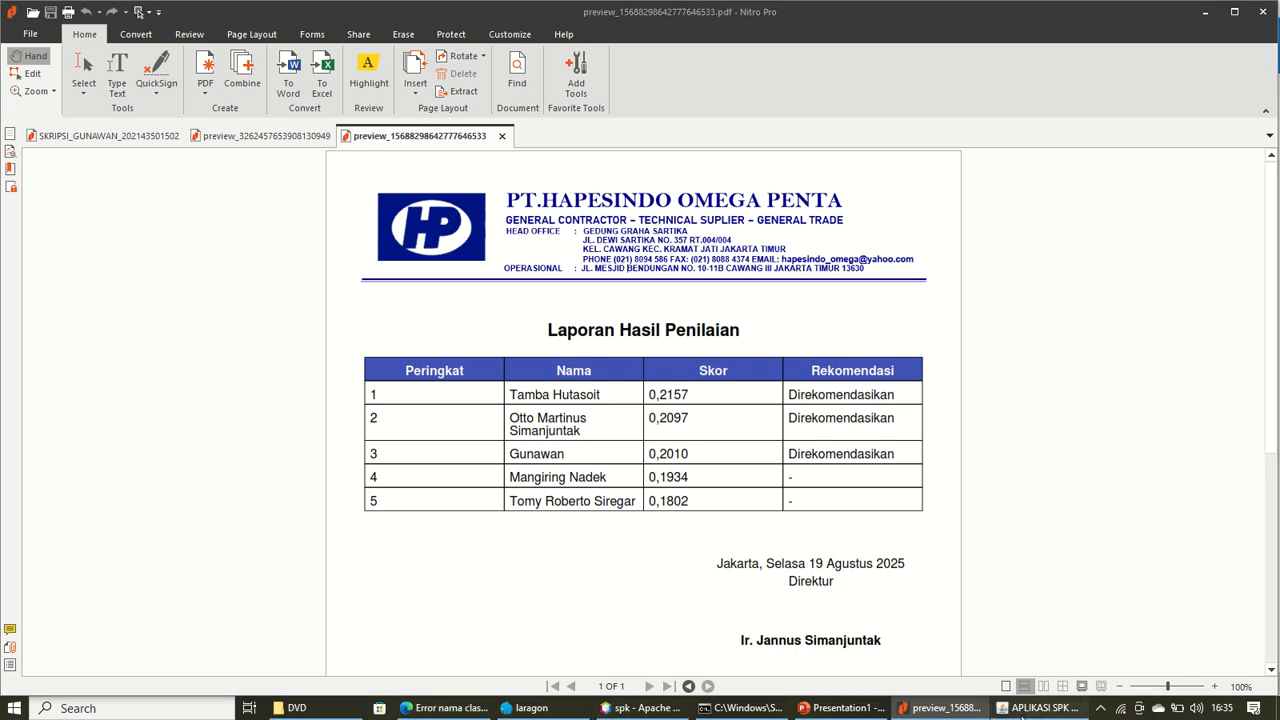
Generate the Data Karyawan employee report and scroll through its PDF
click(1040, 708)
click(705, 388)
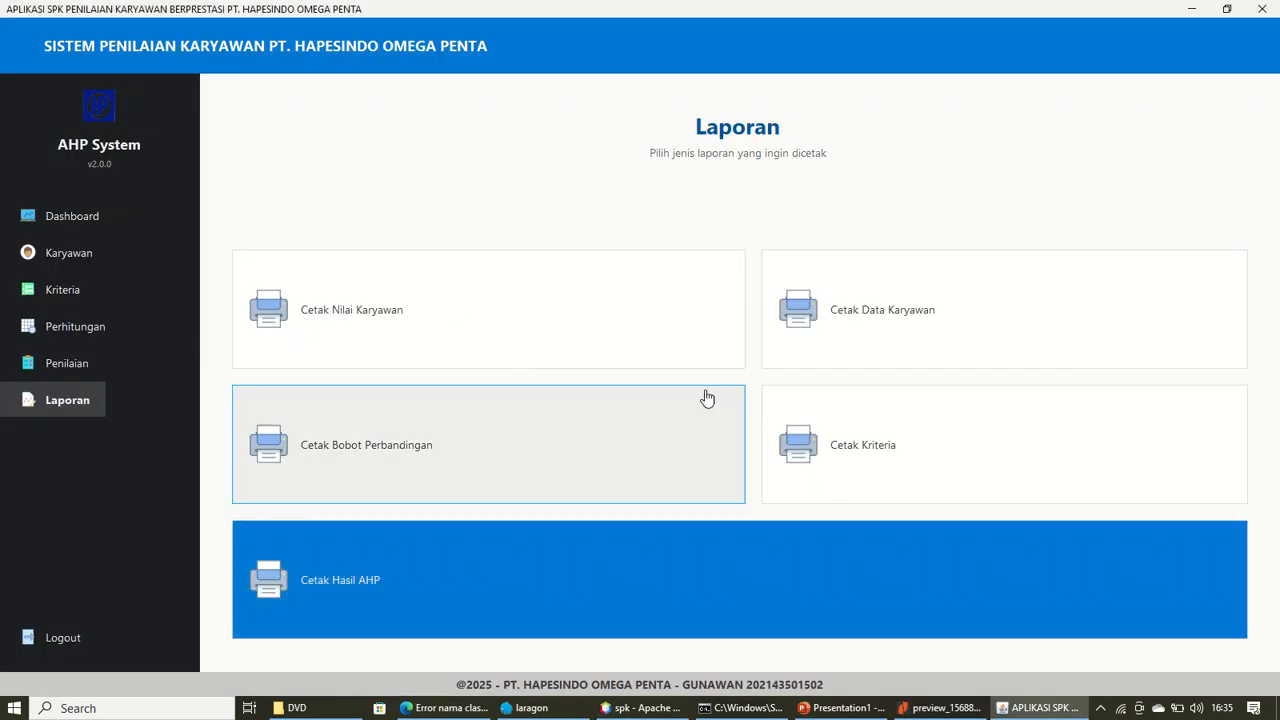
click(911, 291)
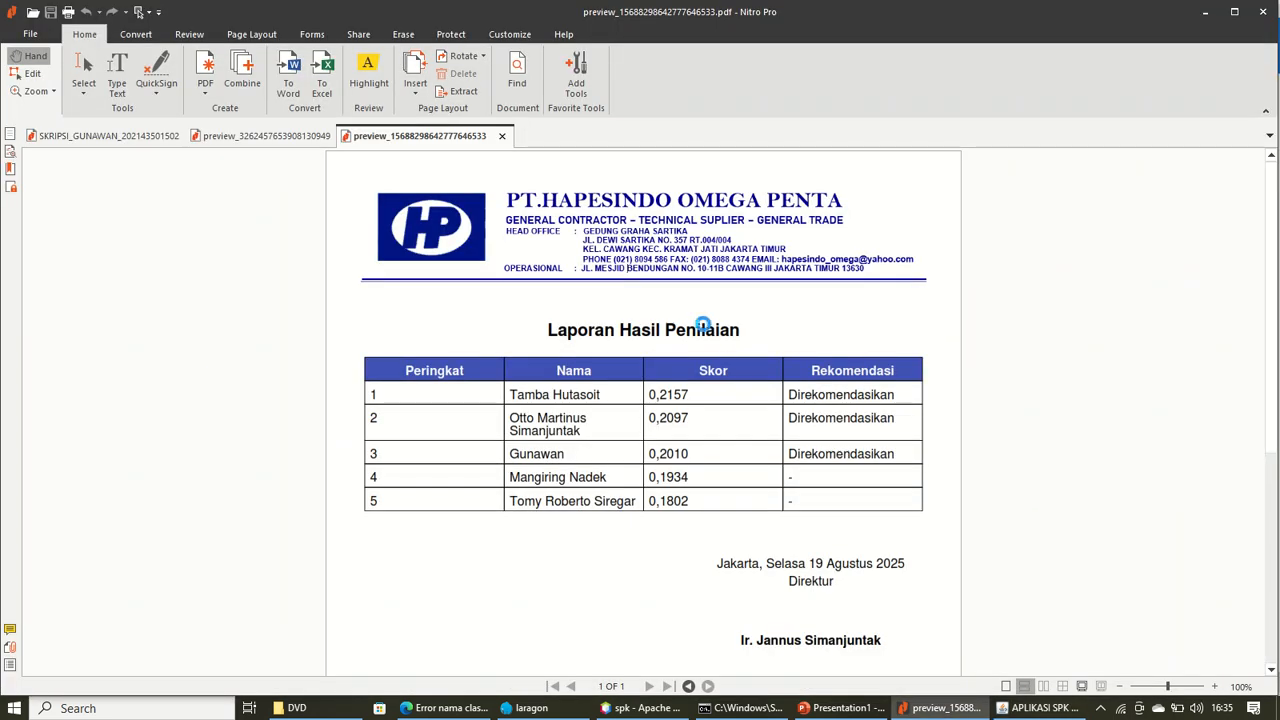
scroll(688, 341, down, 3)
scroll(688, 341, down, 1)
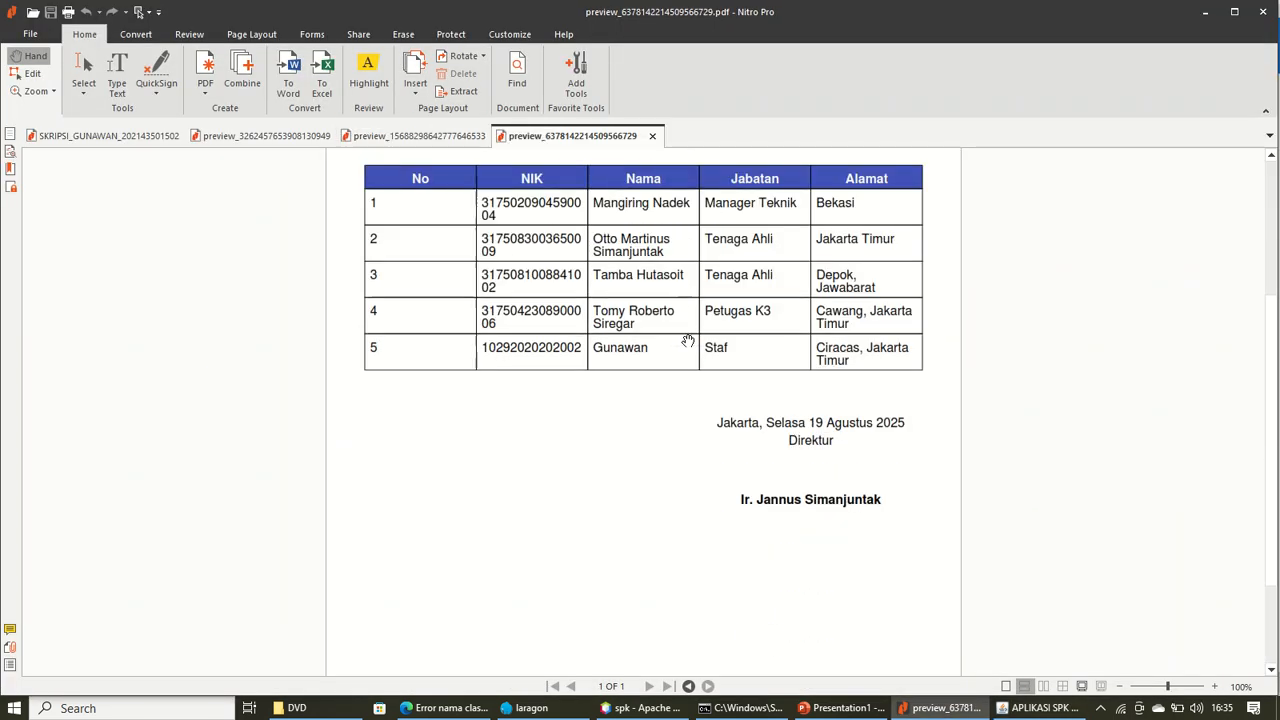
scroll(671, 323, up, 2)
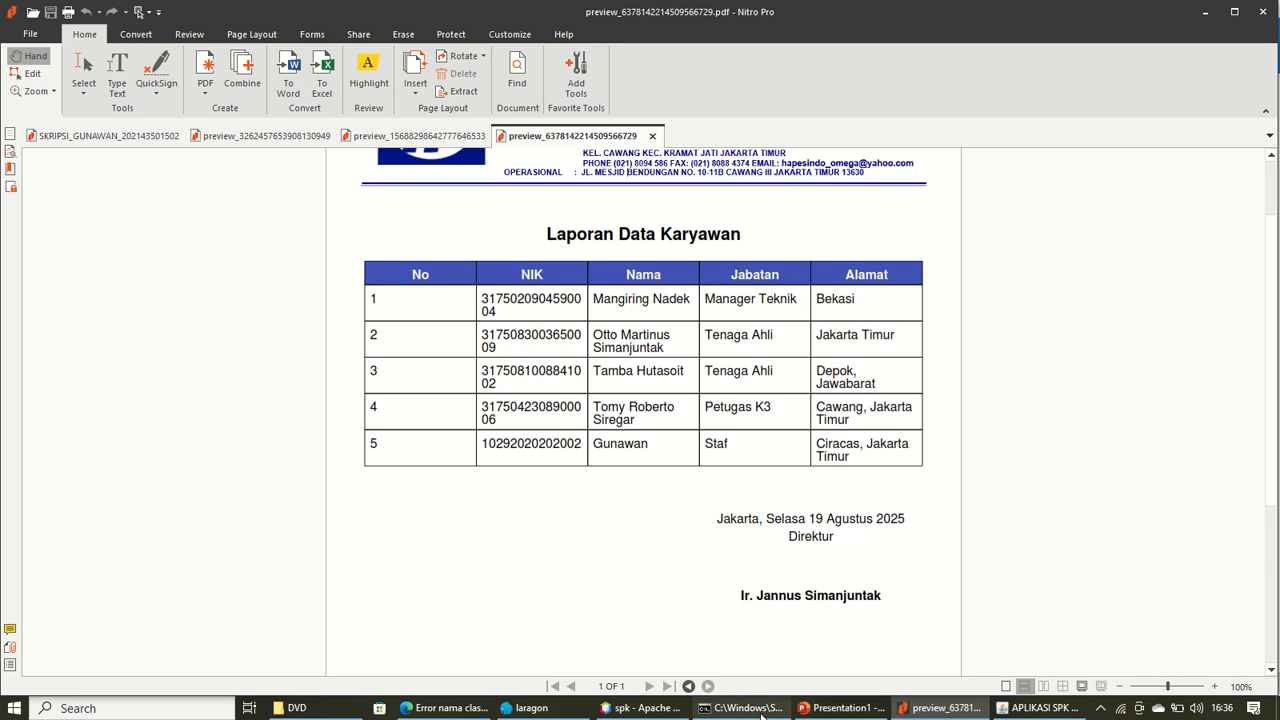
Generate the employee scores and comparison weights reports, viewing the weights PDF
click(1040, 708)
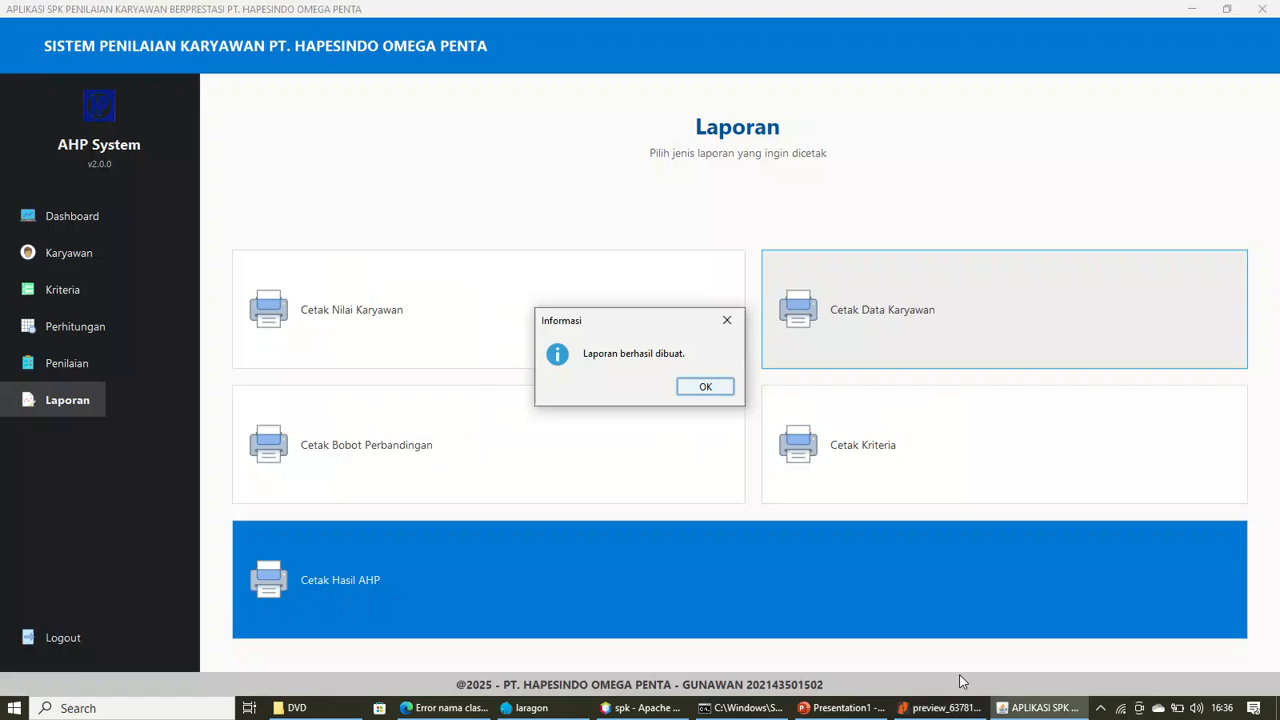
click(705, 386)
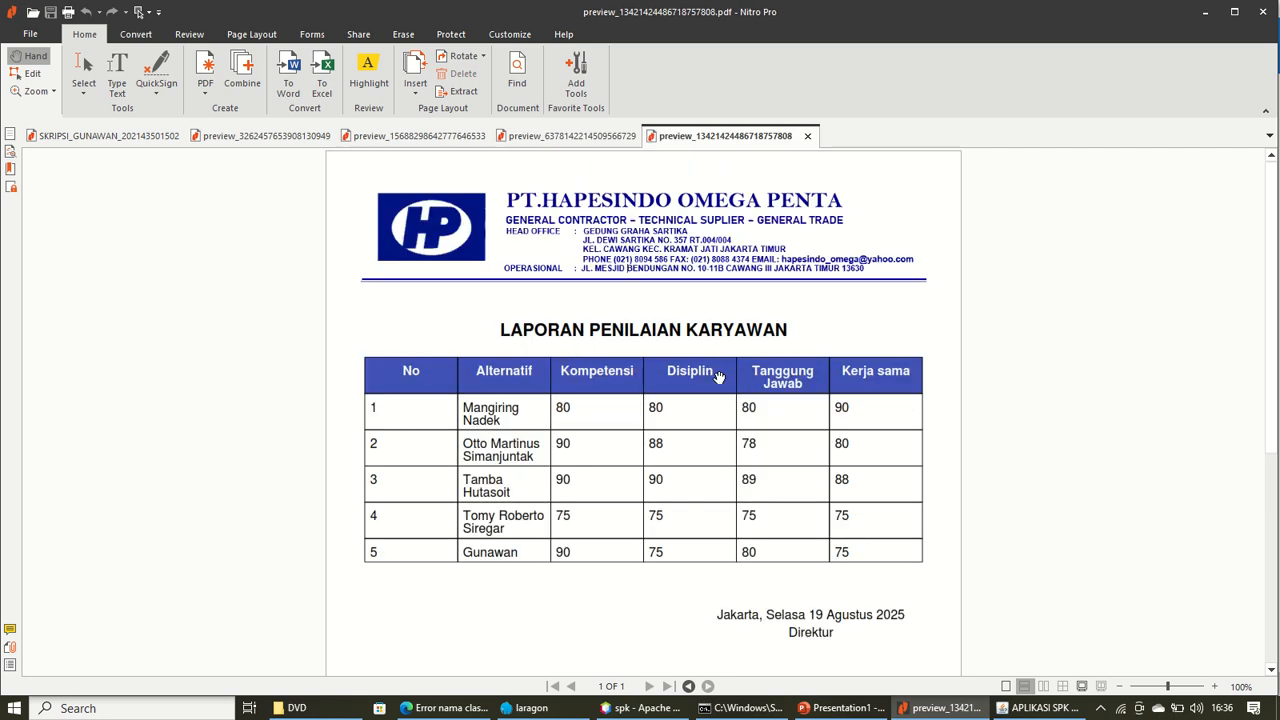
click(1040, 708)
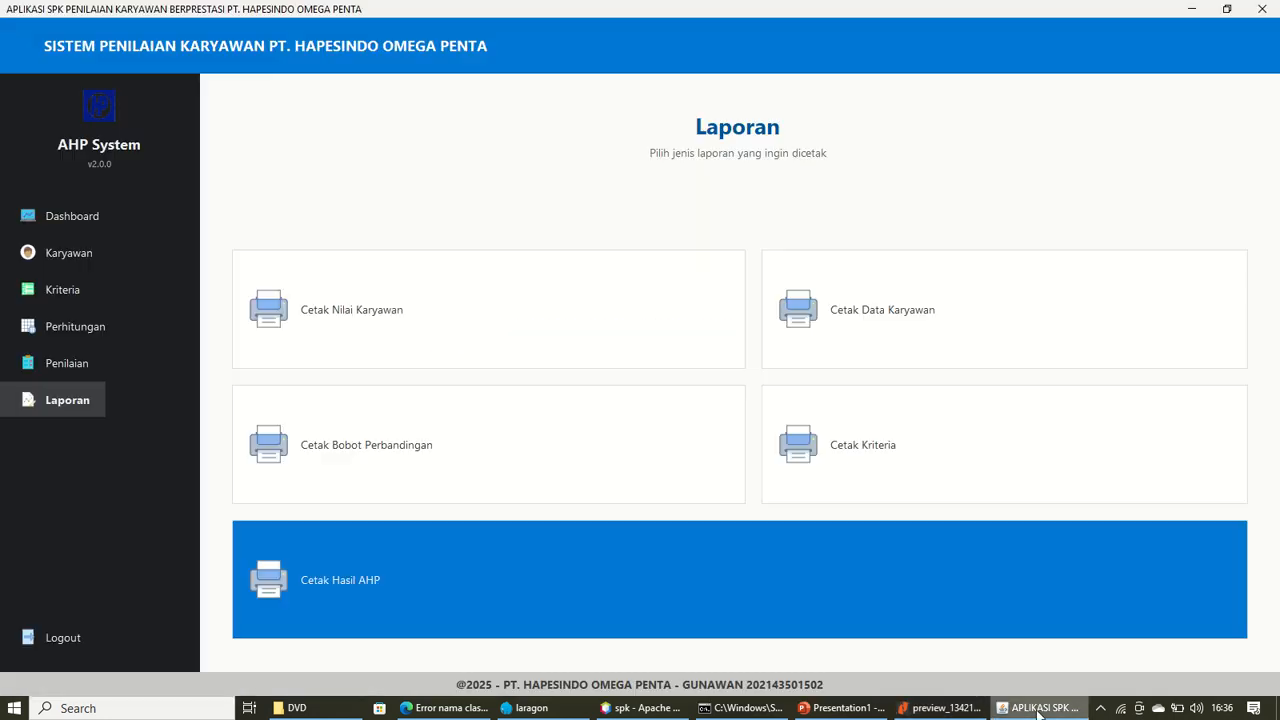
click(410, 432)
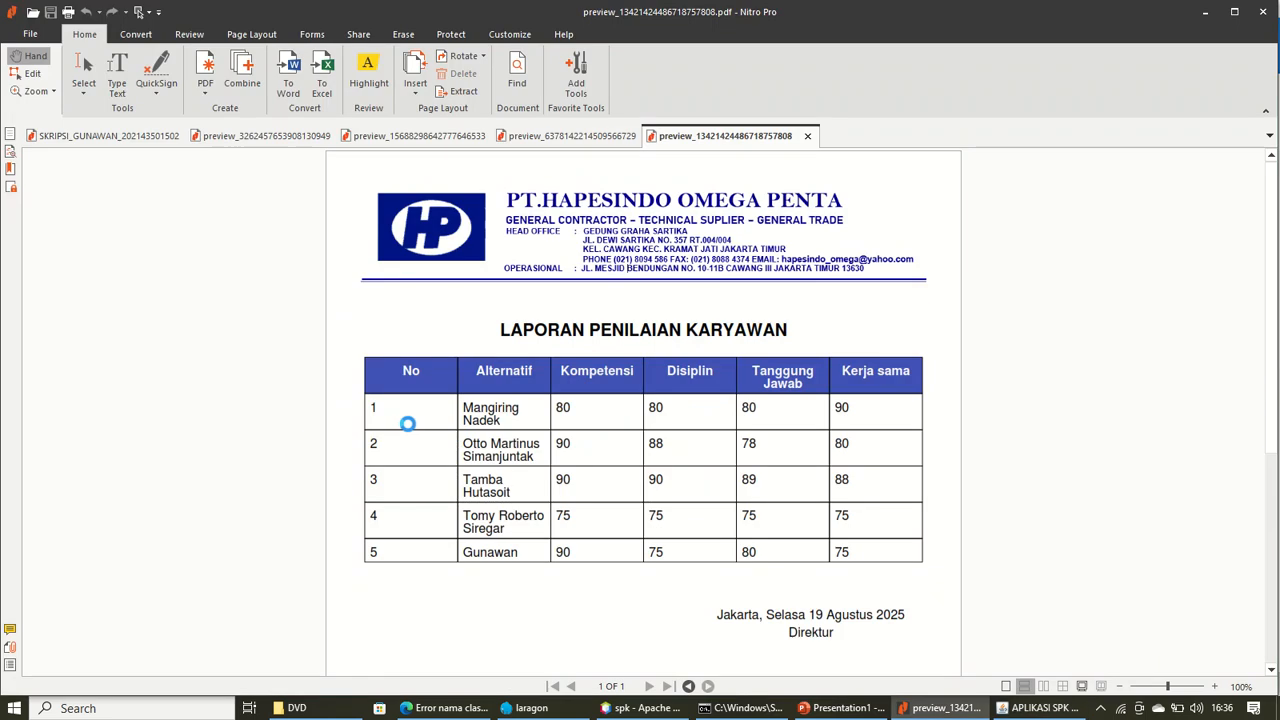
scroll(777, 448, down, 5)
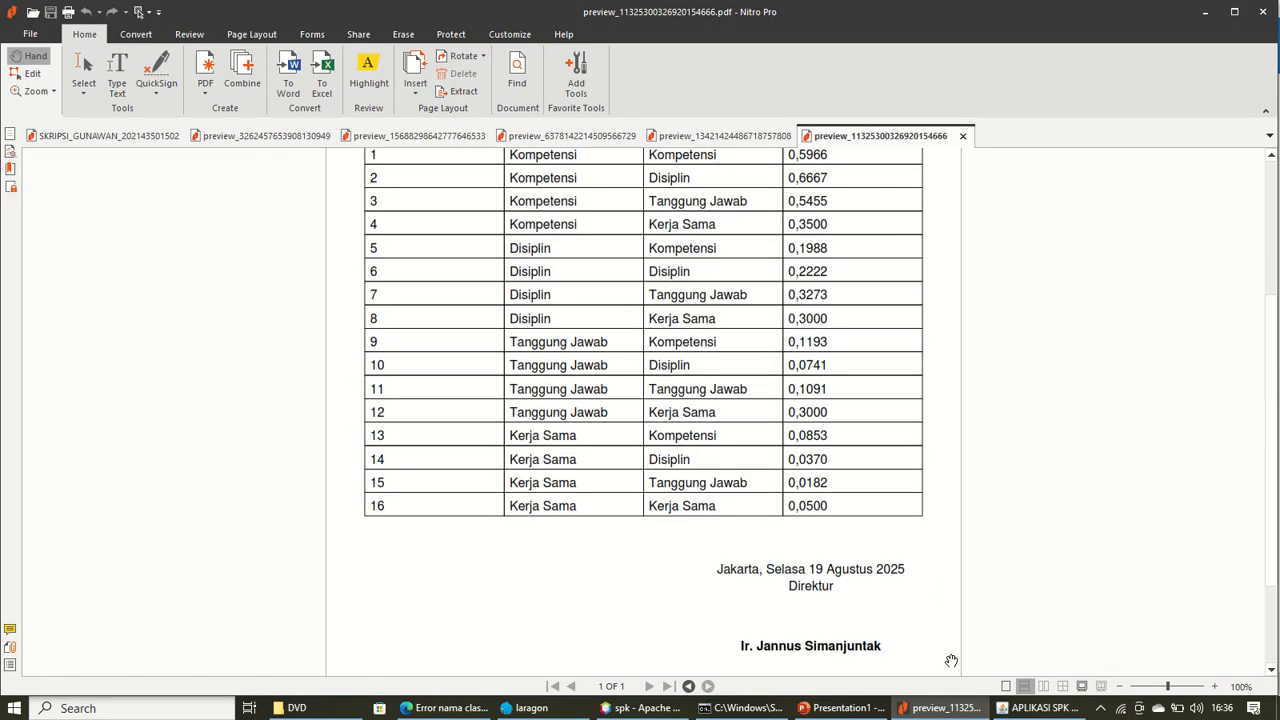
click(1024, 707)
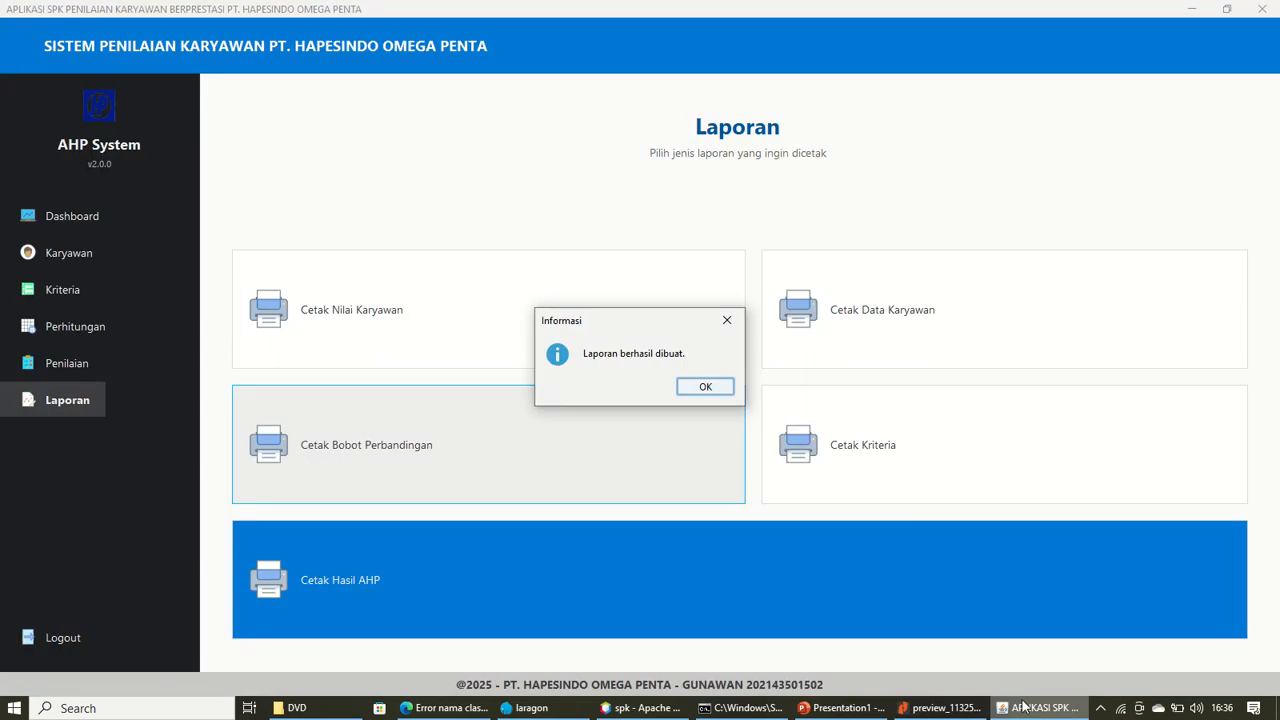
click(680, 389)
Generate and review the Data Kriteria Penilaian report, then return to the Laporan page
click(838, 443)
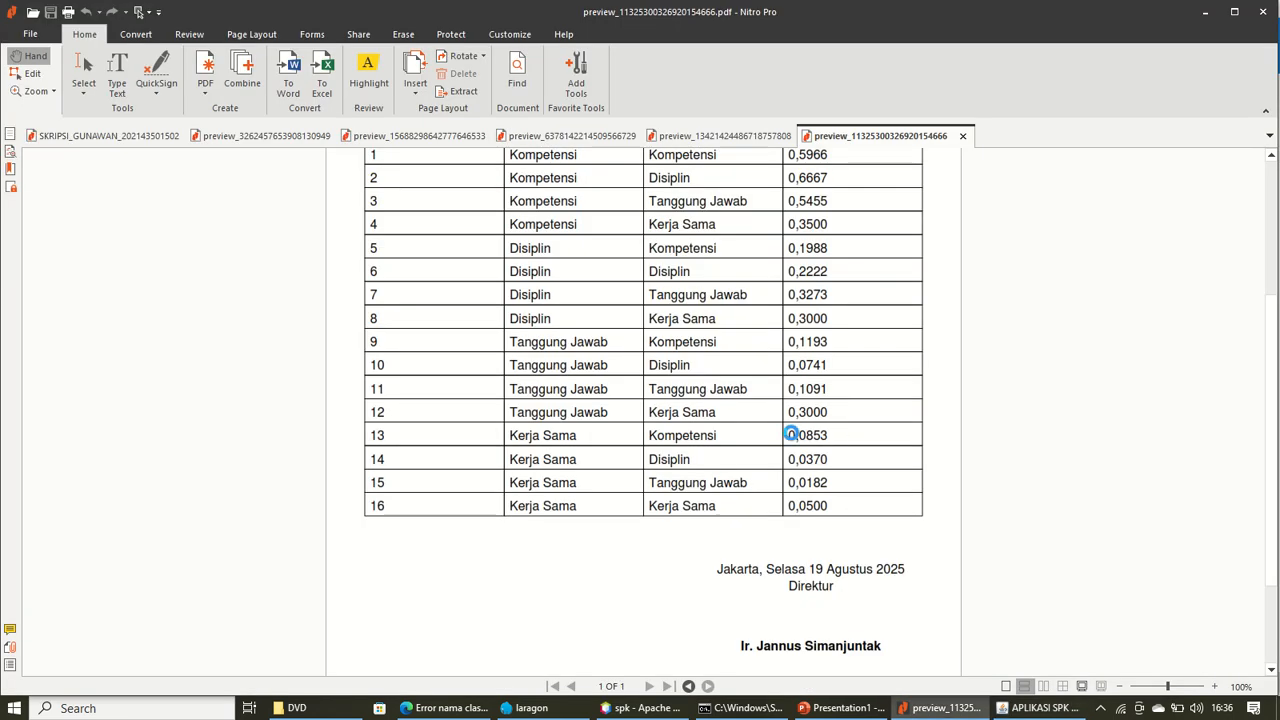
scroll(677, 420, down, 3)
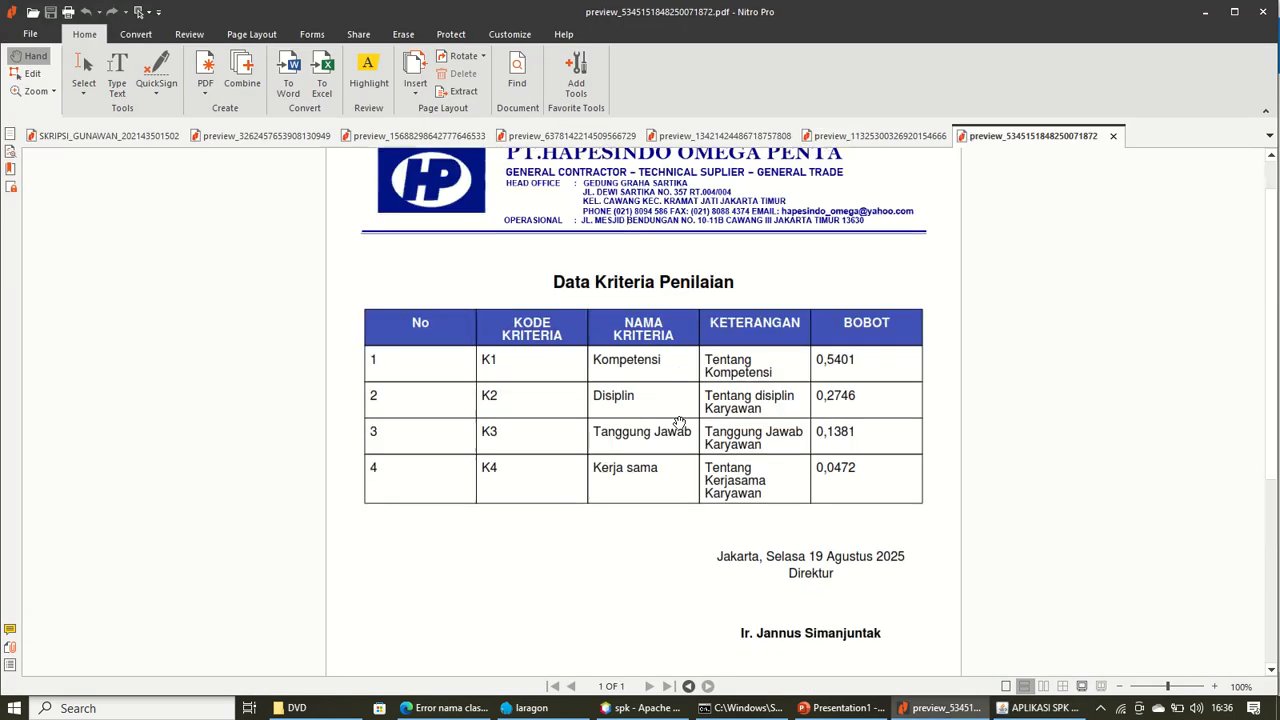
scroll(679, 422, up, 3)
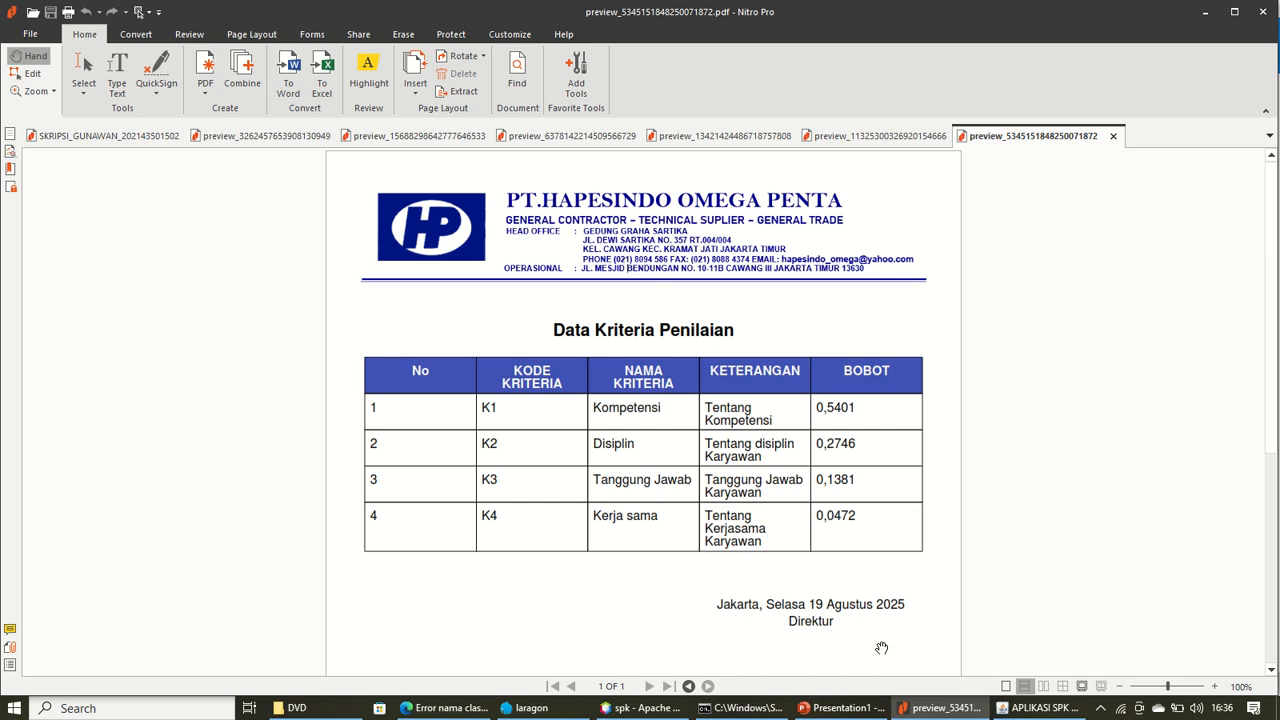
click(1060, 712)
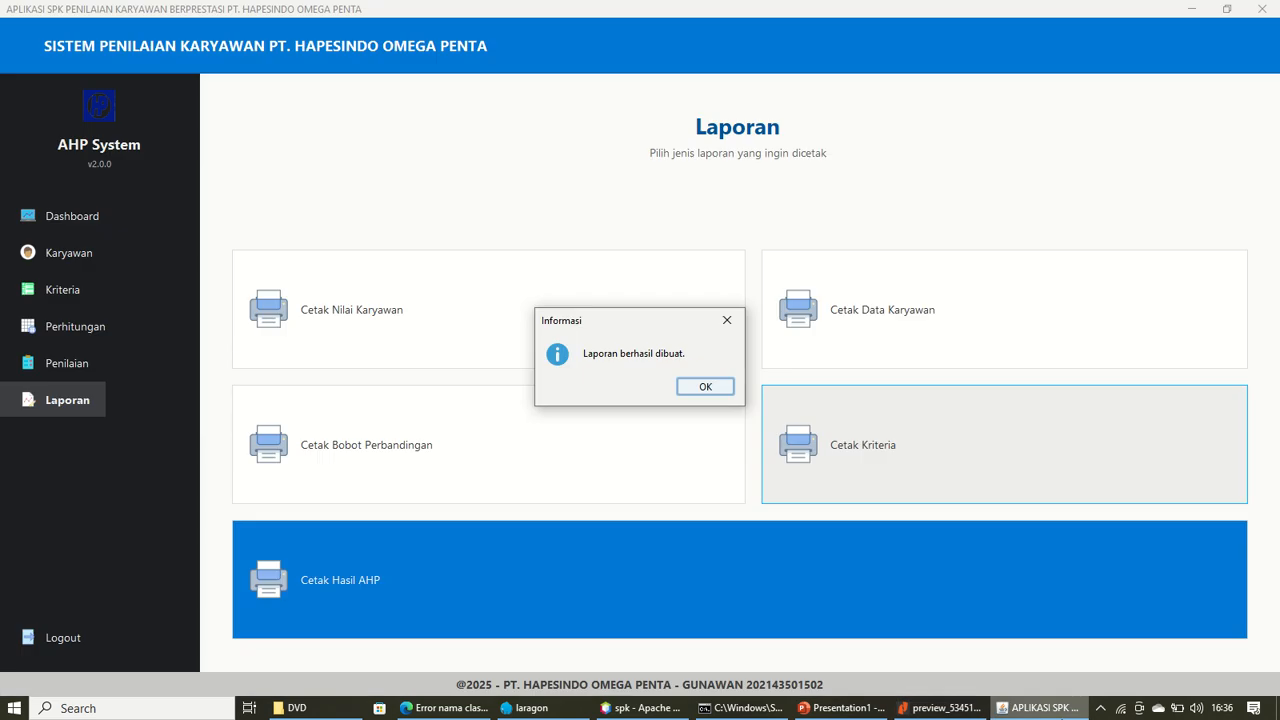
click(694, 387)
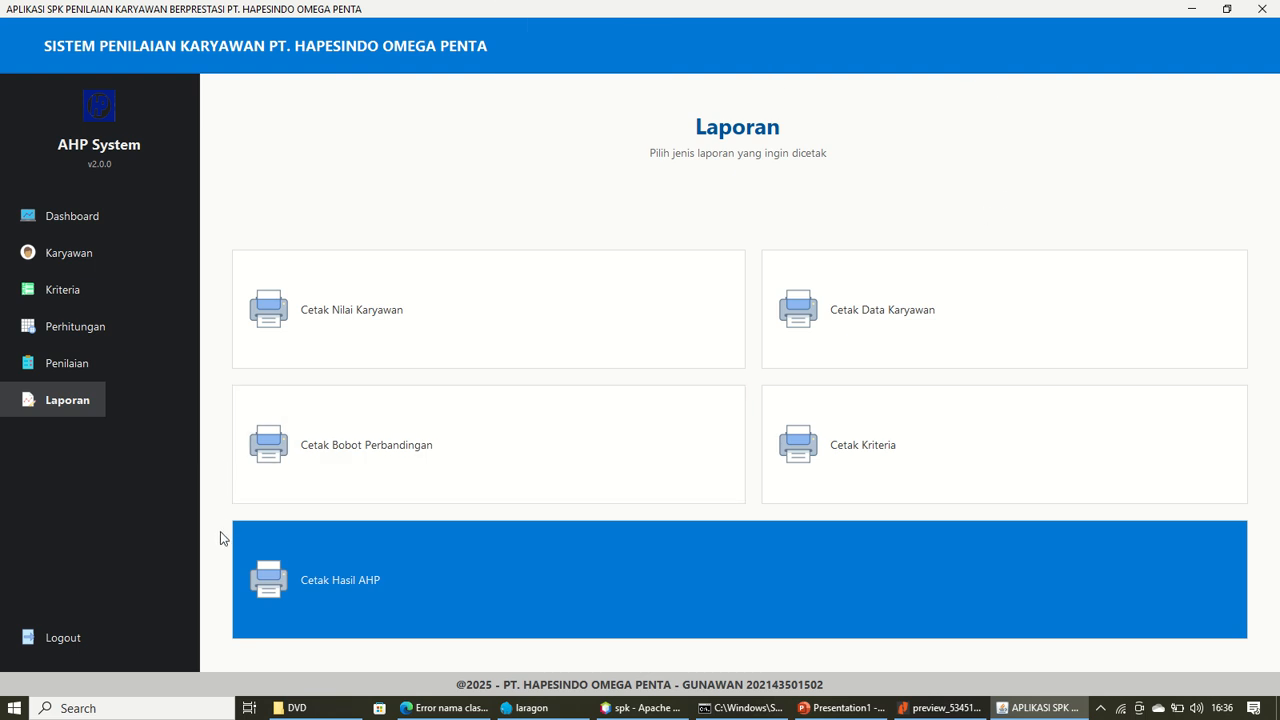
Log out of the appraisal app, bring PowerPoint forward and minimize Nitro Pro
click(52, 640)
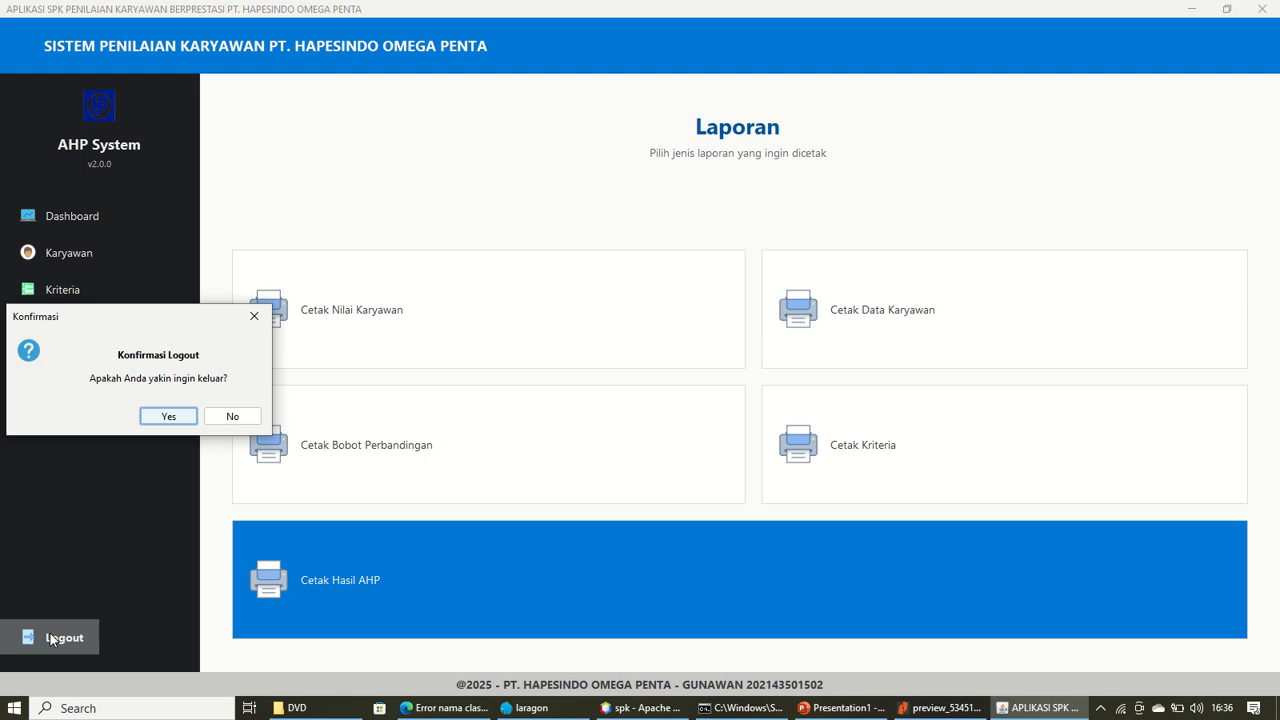
drag(170, 332, 729, 305)
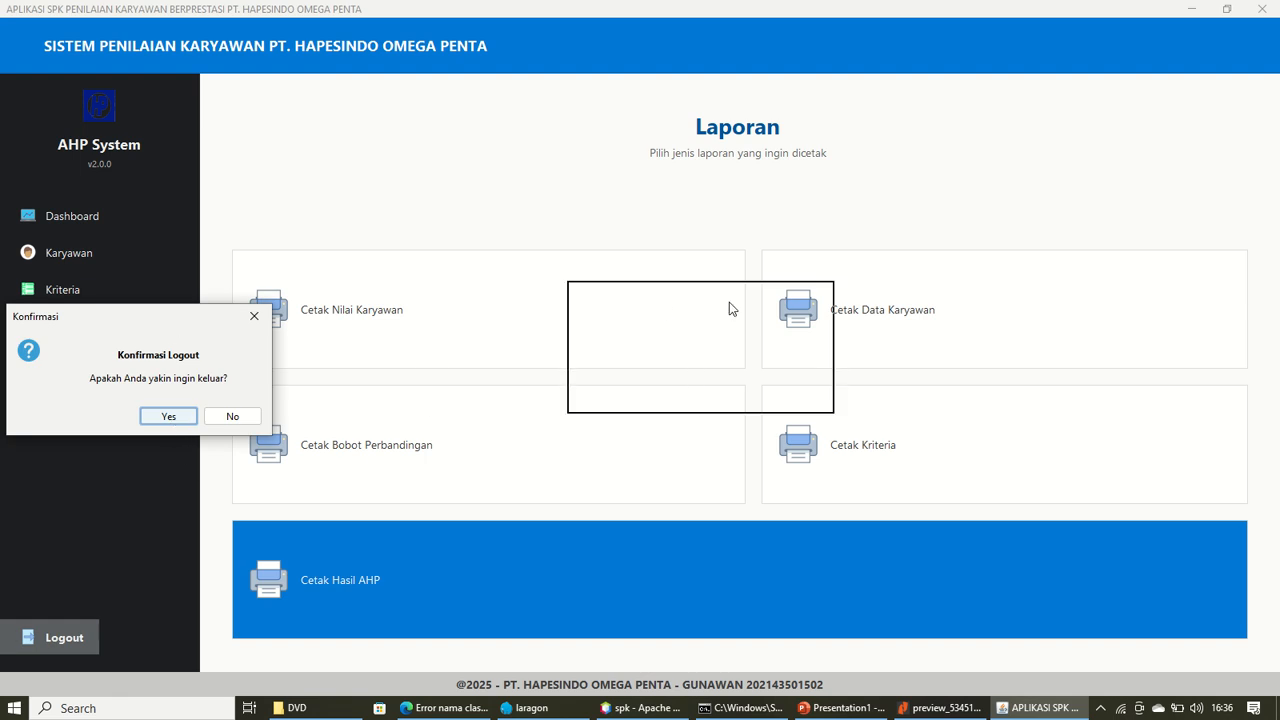
click(746, 392)
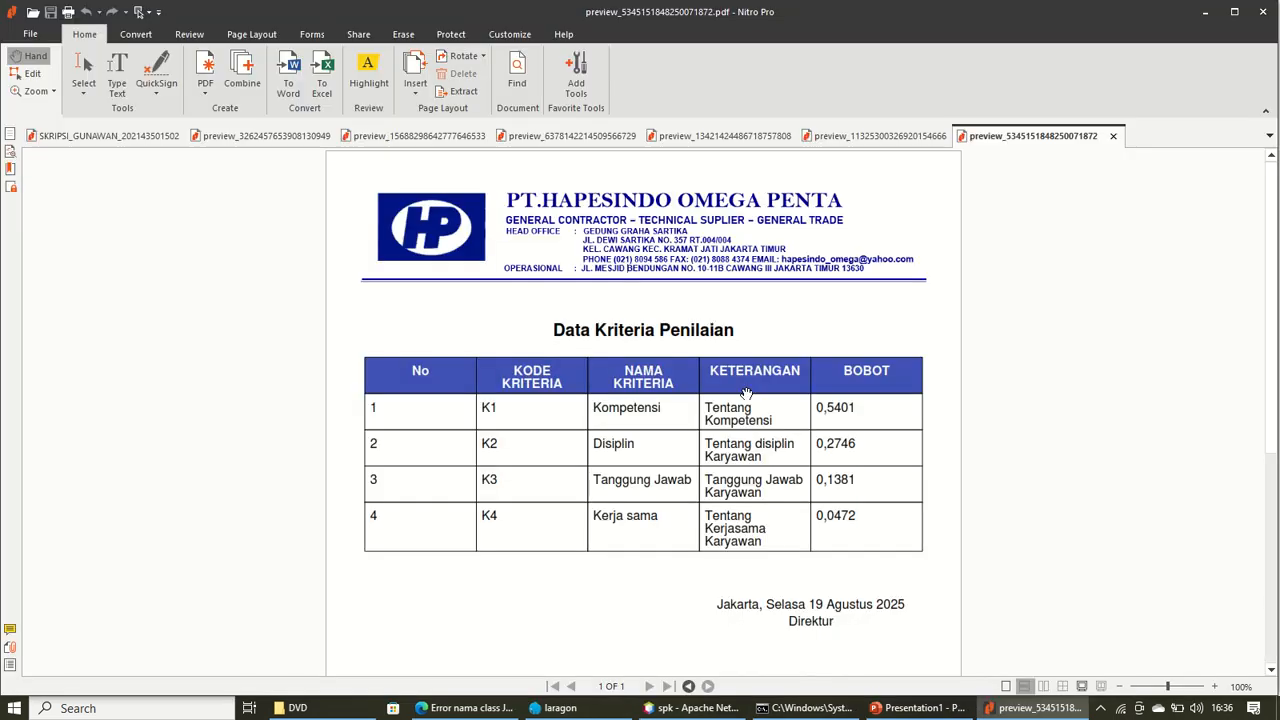
click(922, 708)
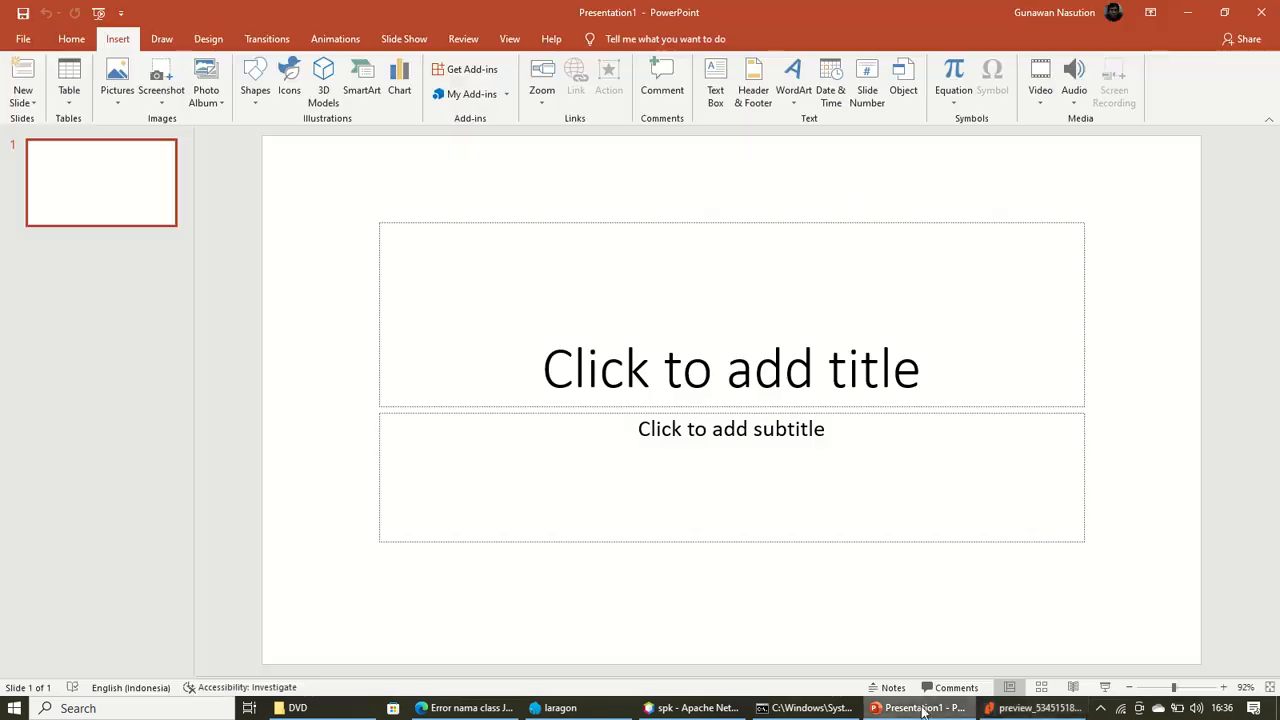
click(1039, 707)
click(1214, 7)
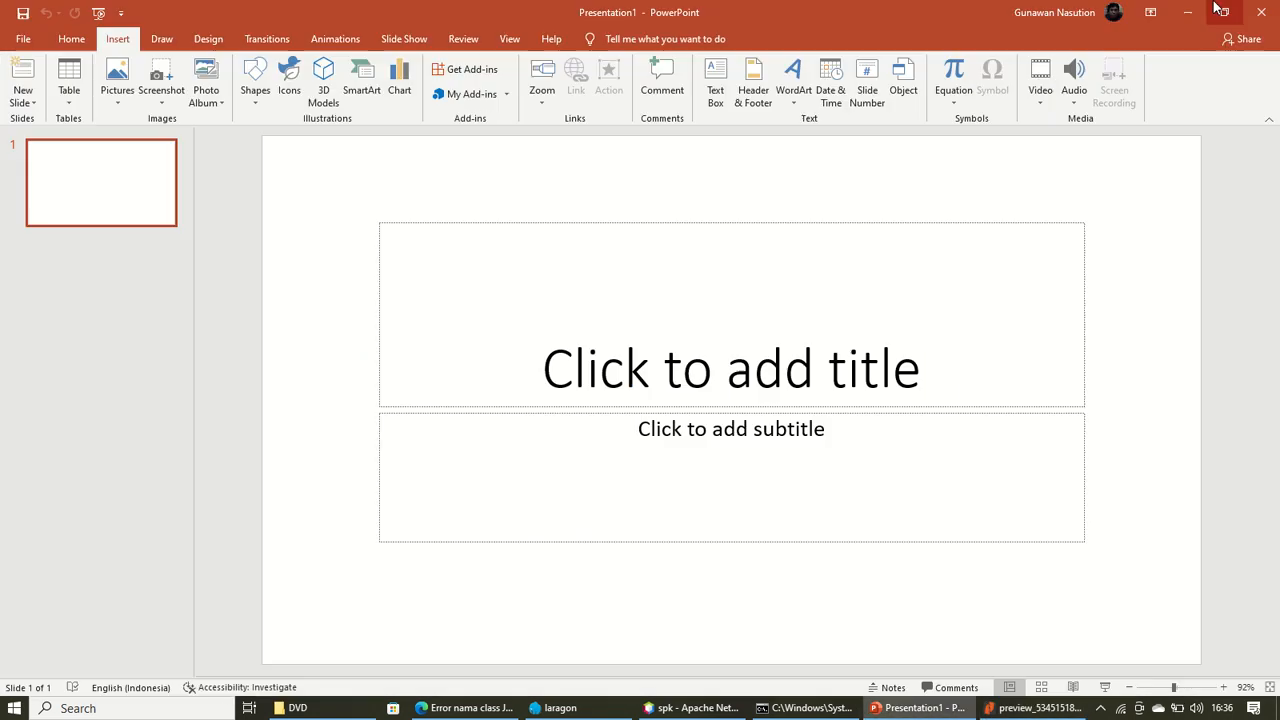